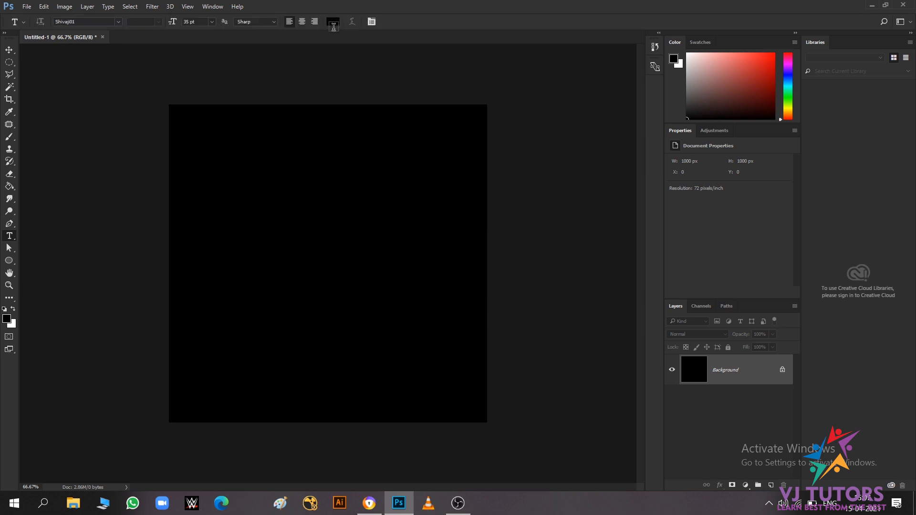
- Set the text color to white (ffffff)
{"action": "left_click", "coordinate": [334, 23]}
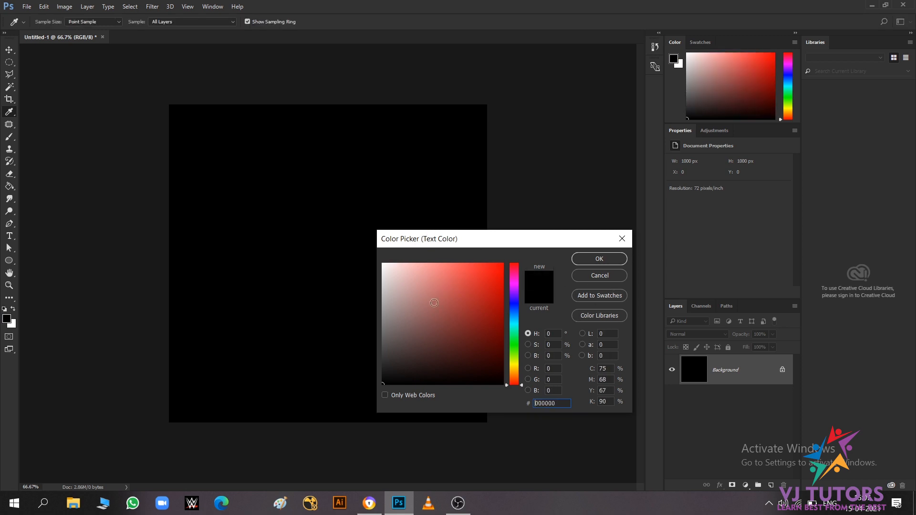
{"action": "left_click_drag", "start_coordinate": [400, 280], "coordinate": [370, 251]}
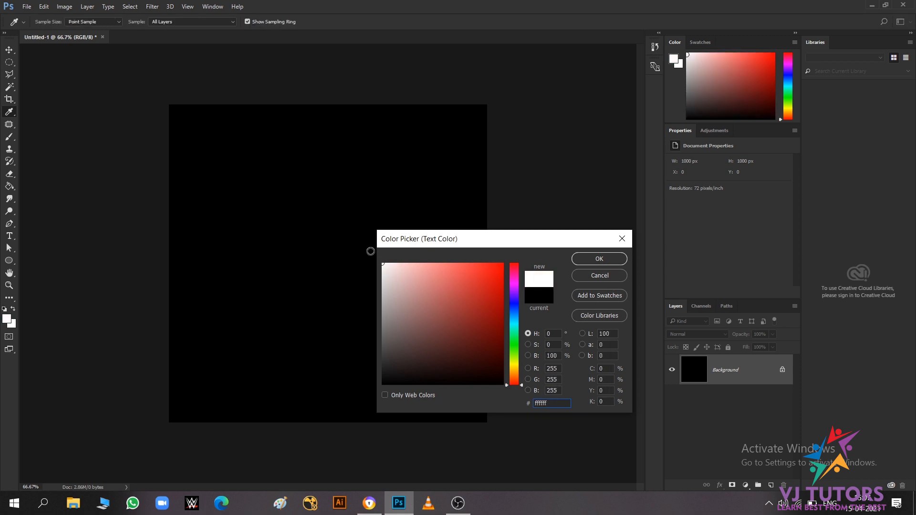
{"action": "left_click", "coordinate": [600, 260]}
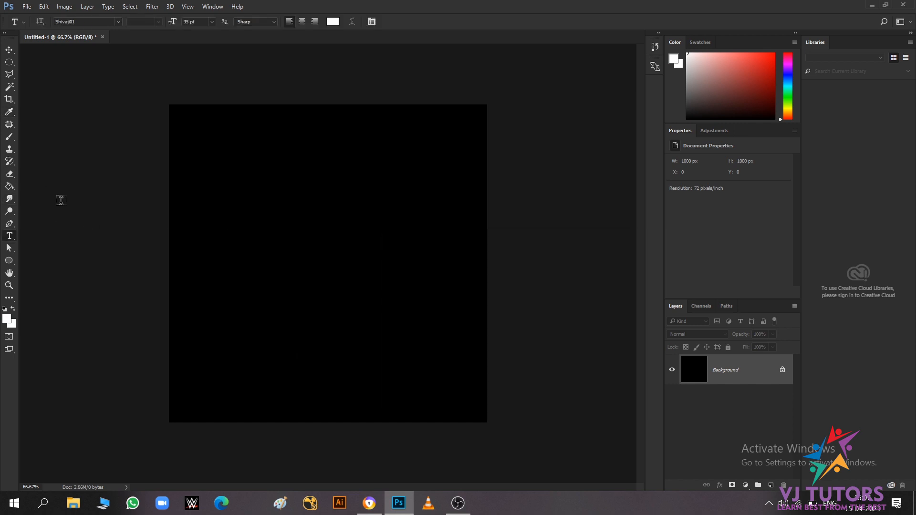
- Add the text FIRE in white Arial Bold on the black canvas
{"action": "left_click", "coordinate": [233, 244]}
{"action": "left_click", "coordinate": [92, 22]}
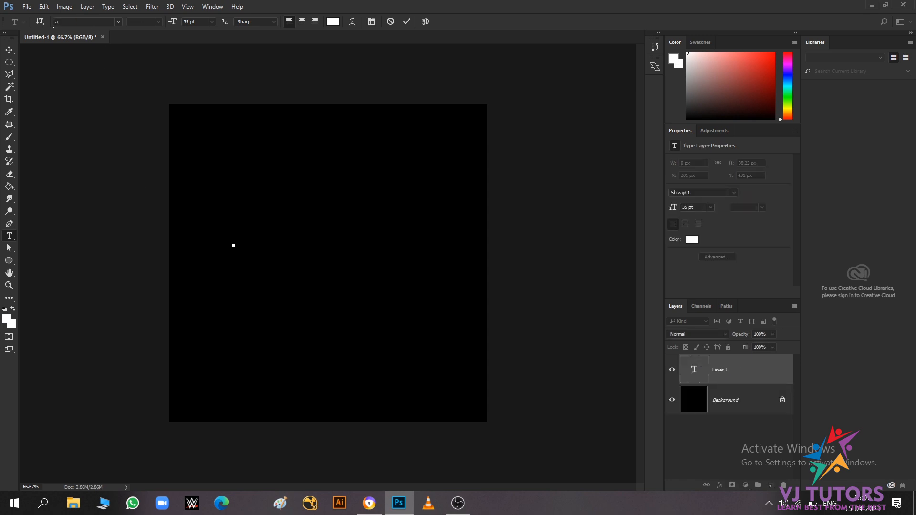
{"action": "type", "text": "arial"}
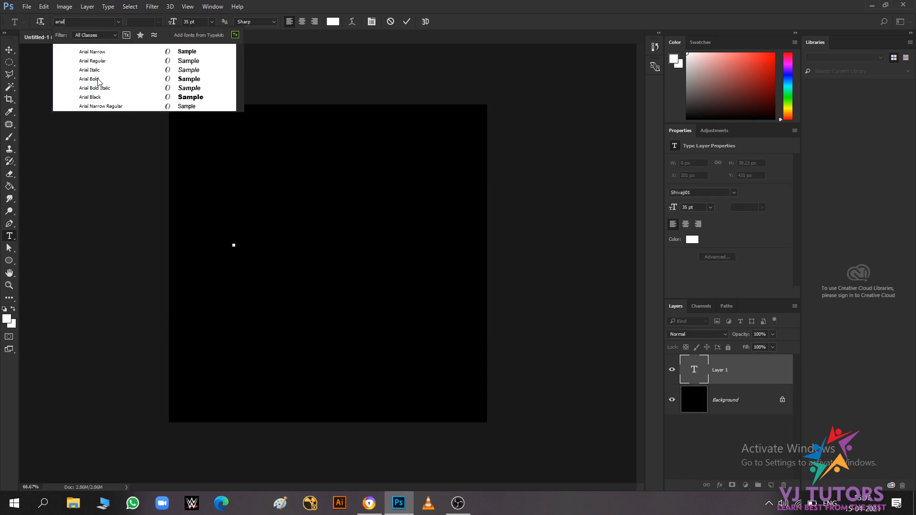
{"action": "left_click", "coordinate": [97, 80]}
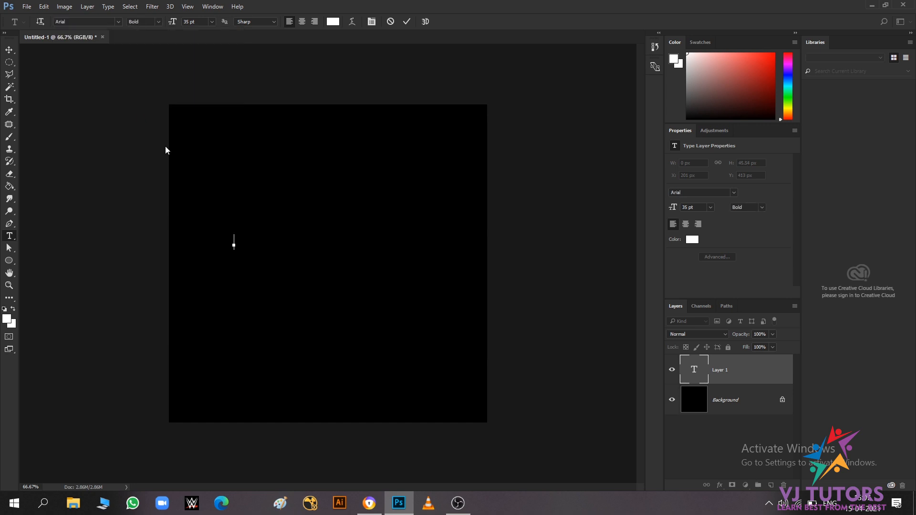
{"action": "type", "text": "IRE"}
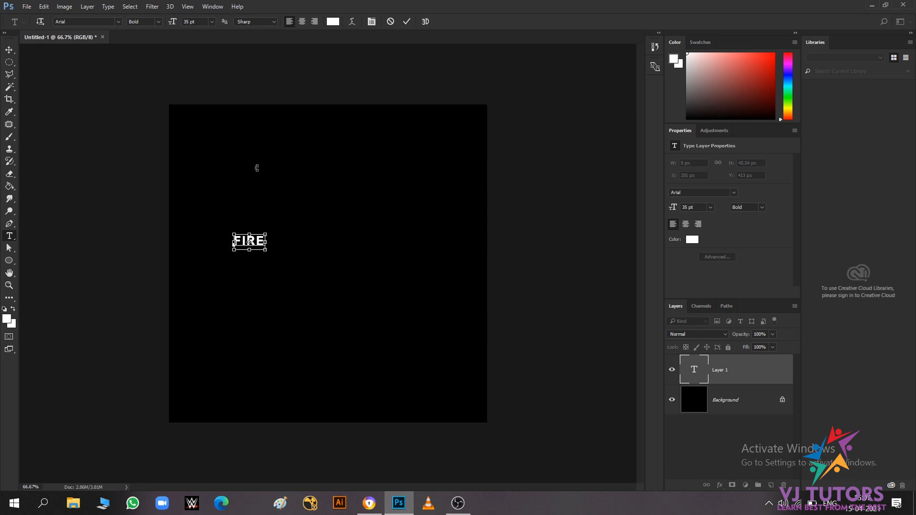
- Enlarge the FIRE text to 320 pt and move it to about the middle of the canvas
{"action": "key", "text": "ctrl+a"}
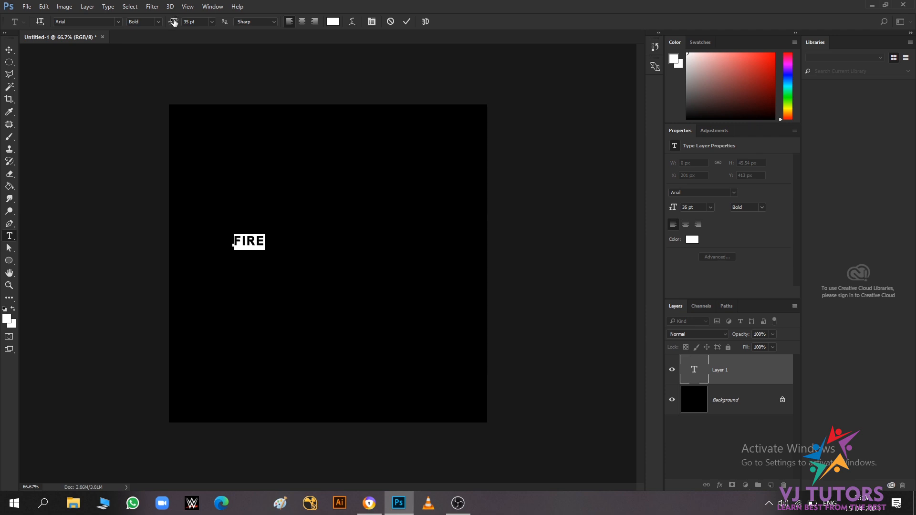
{"action": "left_click_drag", "start_coordinate": [228, 23], "coordinate": [310, 30]}
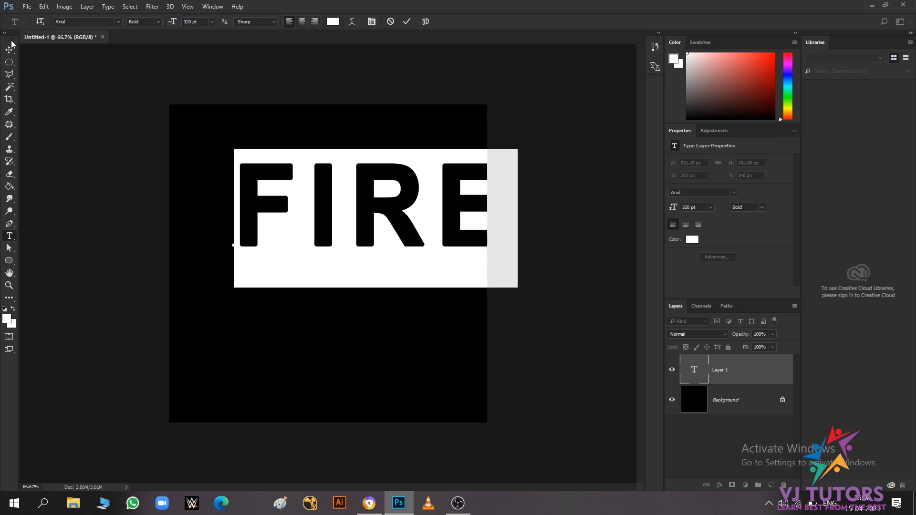
{"action": "key", "text": "ctrl+Return"}
{"action": "key", "text": "v"}
{"action": "left_click_drag", "start_coordinate": [322, 224], "coordinate": [296, 280]}
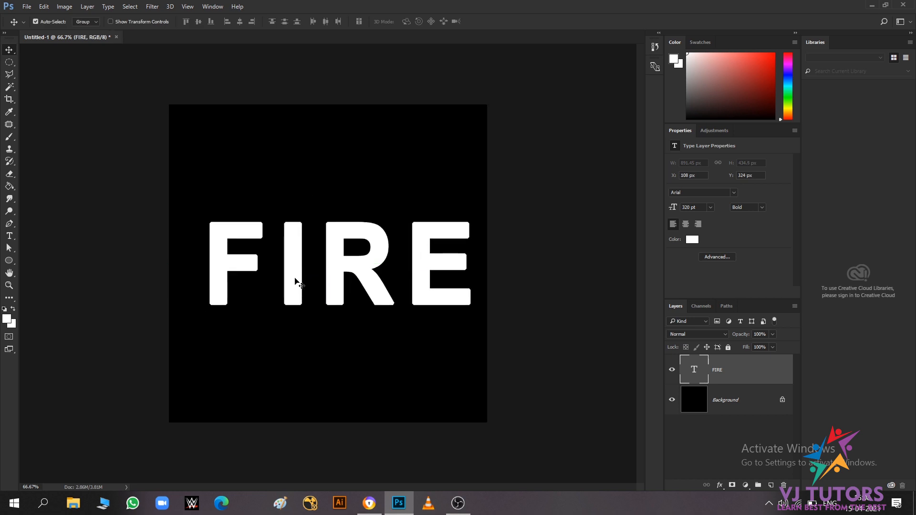
- Rotate the whole image 90° clockwise
{"action": "left_click", "coordinate": [65, 6]}
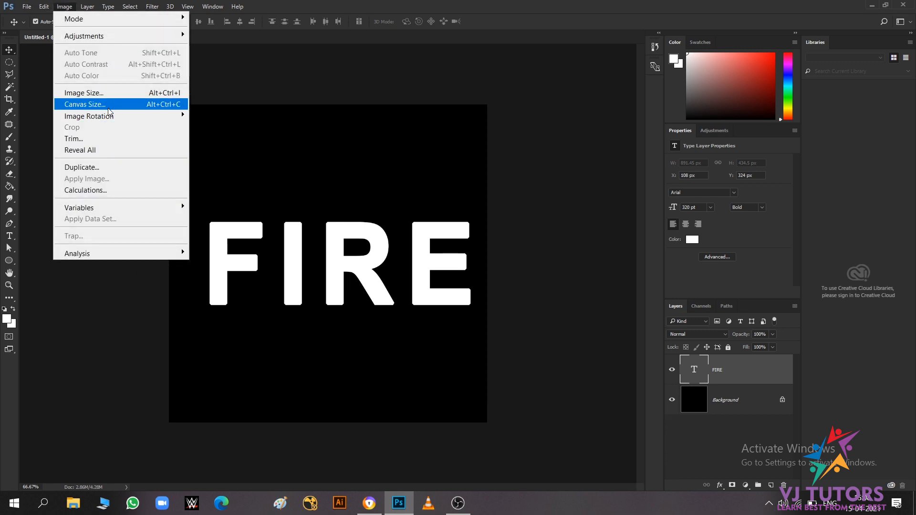
{"action": "mouse_move", "coordinate": [110, 116]}
{"action": "left_click", "coordinate": [206, 125]}
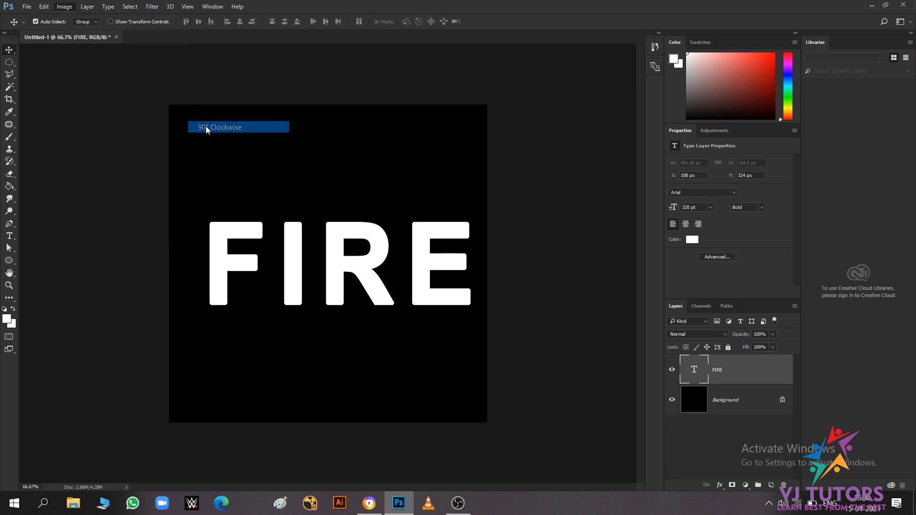
- Rasterize the FIRE layer and apply the Wind filter with the Wind method, blowing from the left
{"action": "left_click", "coordinate": [153, 6]}
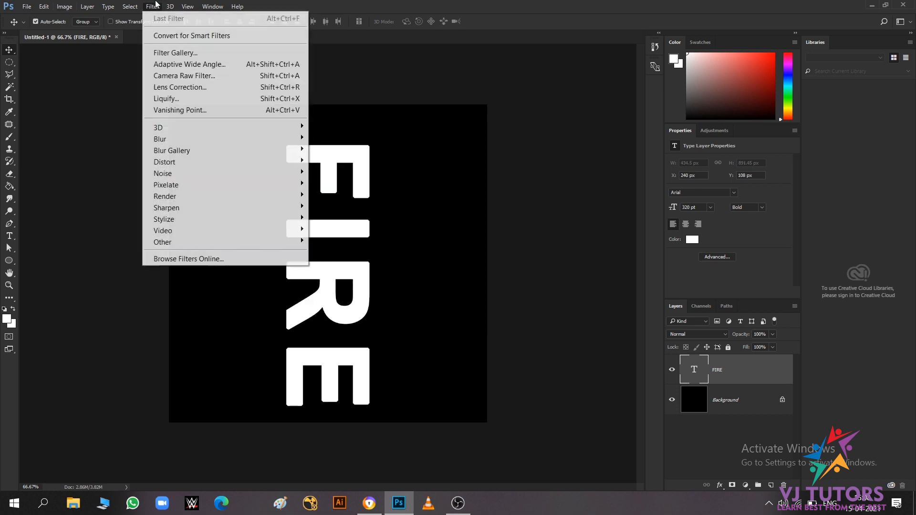
{"action": "mouse_move", "coordinate": [188, 200]}
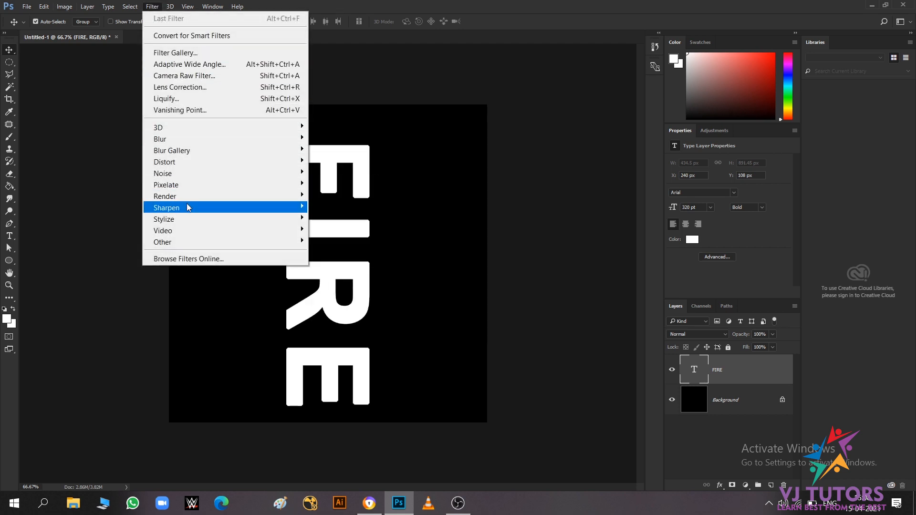
{"action": "mouse_move", "coordinate": [183, 219]}
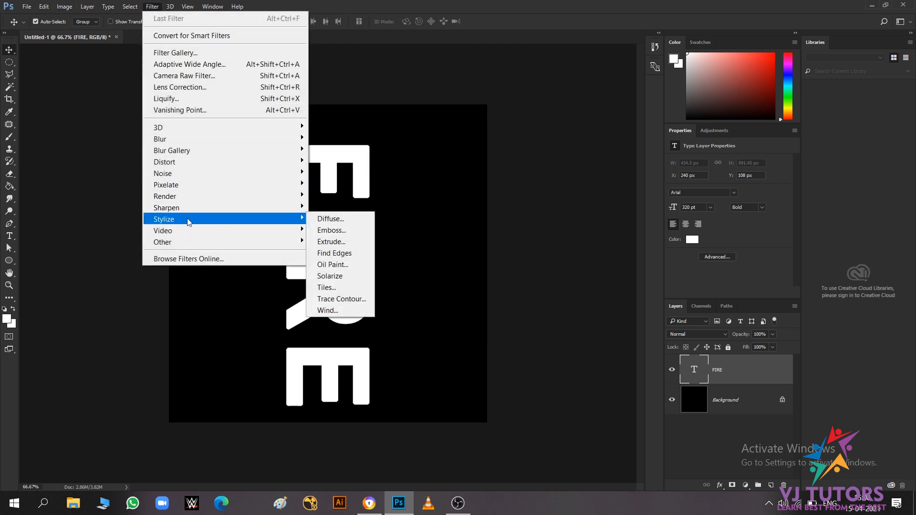
{"action": "left_click", "coordinate": [334, 310]}
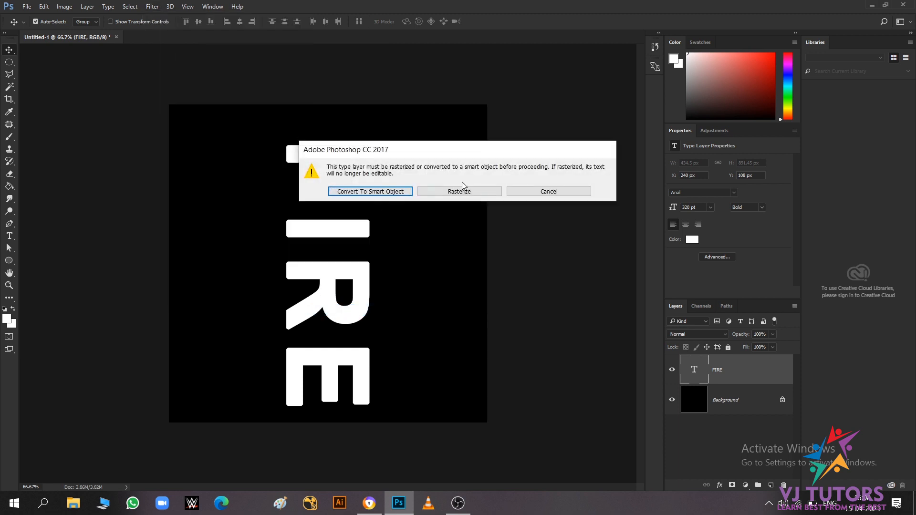
{"action": "left_click", "coordinate": [453, 192]}
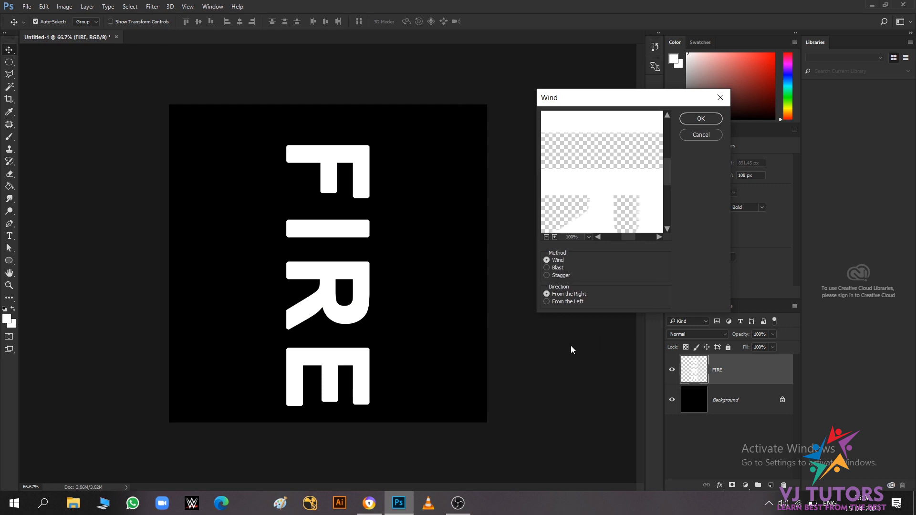
{"action": "left_click", "coordinate": [701, 118]}
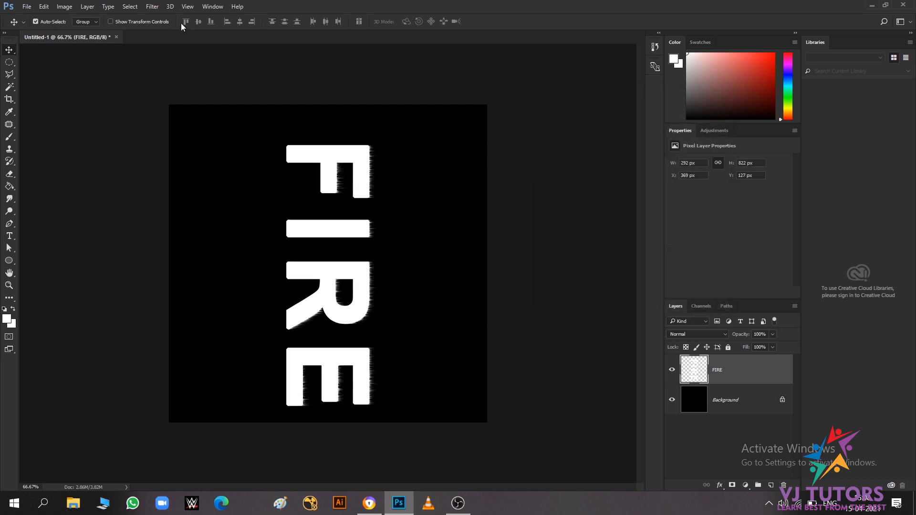
- Reapply the Wind filter to the FIRE layer three more times to lengthen the streaks
{"action": "left_click", "coordinate": [155, 7]}
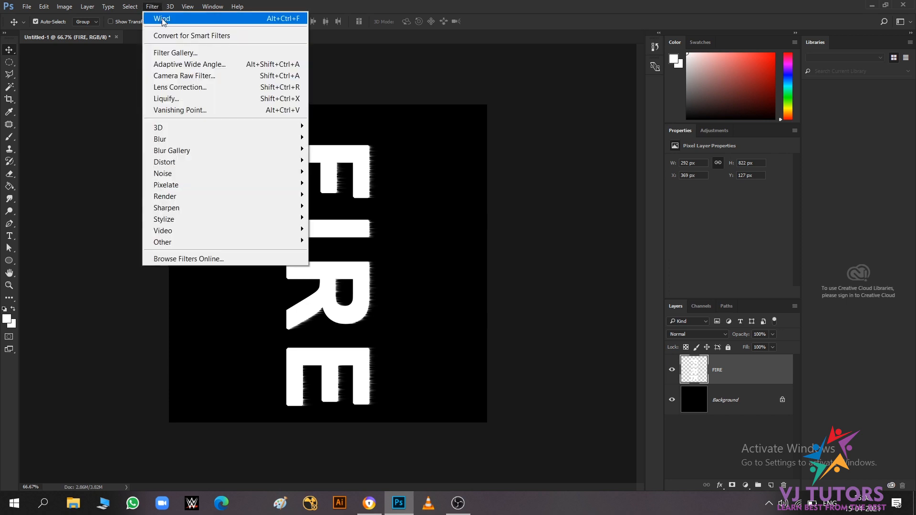
{"action": "left_click", "coordinate": [162, 18]}
{"action": "left_click", "coordinate": [152, 6]}
{"action": "left_click", "coordinate": [169, 20]}
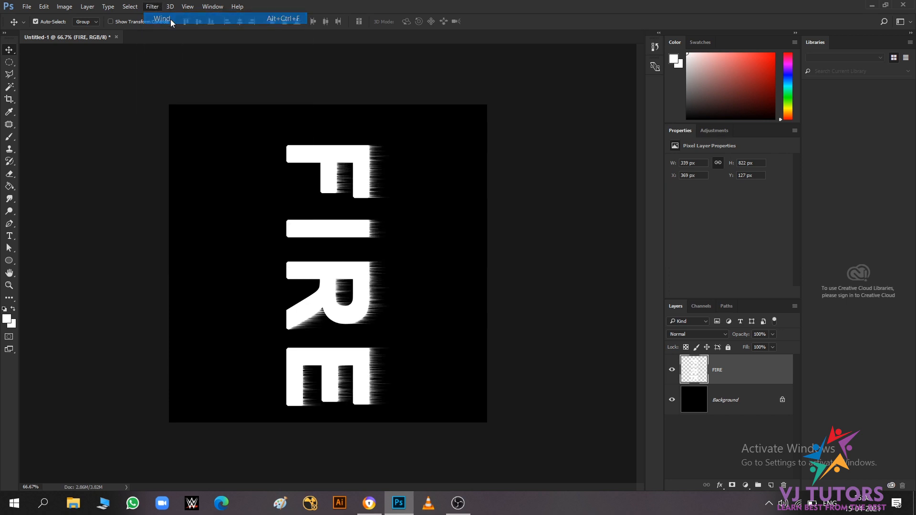
{"action": "left_click", "coordinate": [171, 6]}
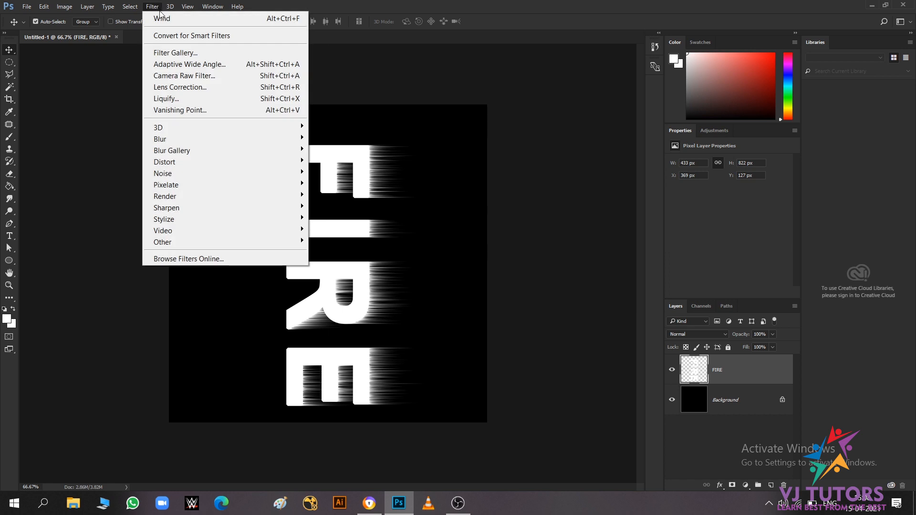
{"action": "left_click", "coordinate": [161, 19]}
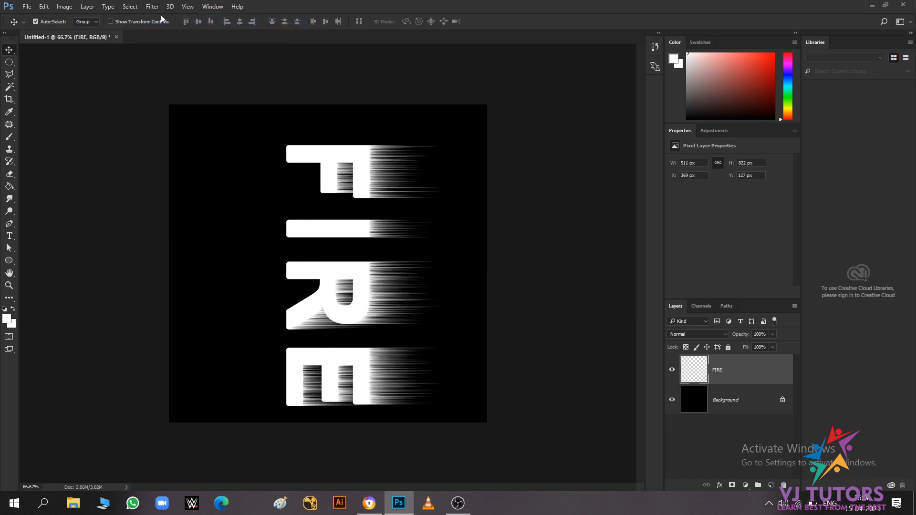
- Rotate the whole image 90° counterclockwise so the text is upright again
{"action": "left_click", "coordinate": [65, 7]}
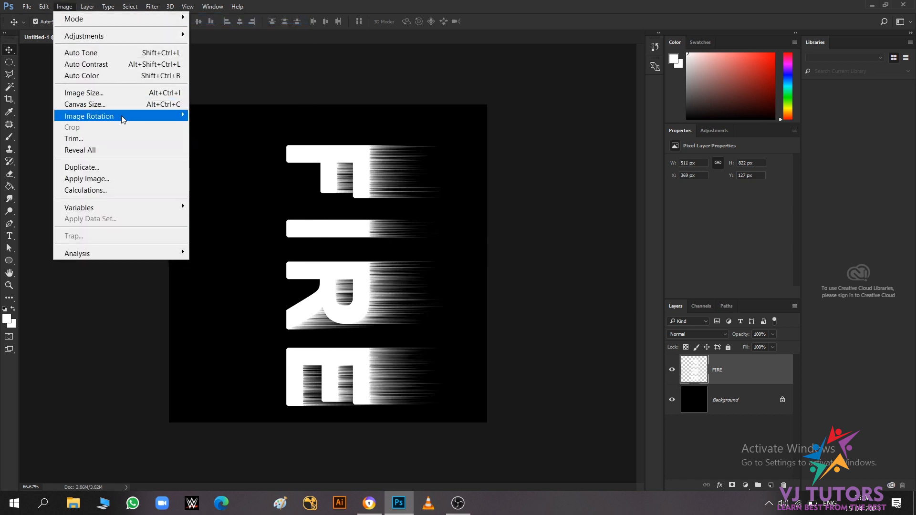
{"action": "mouse_move", "coordinate": [123, 117]}
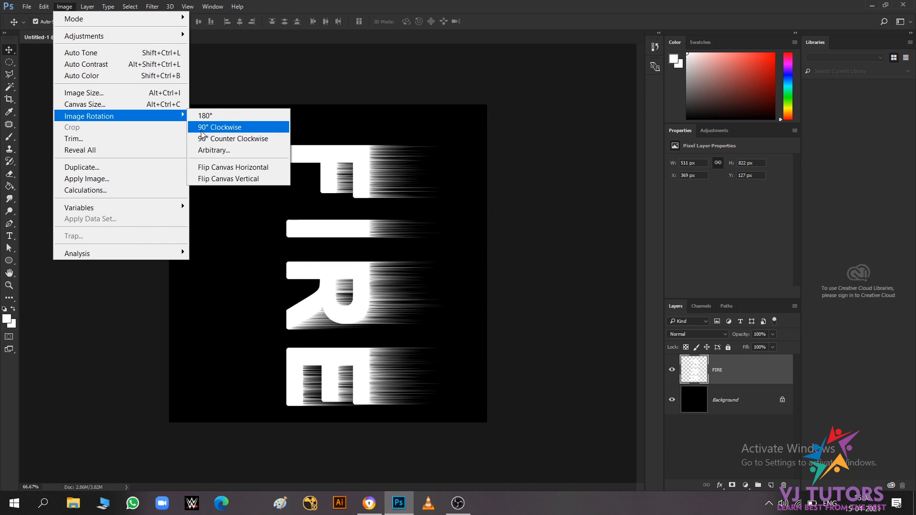
{"action": "left_click", "coordinate": [203, 139]}
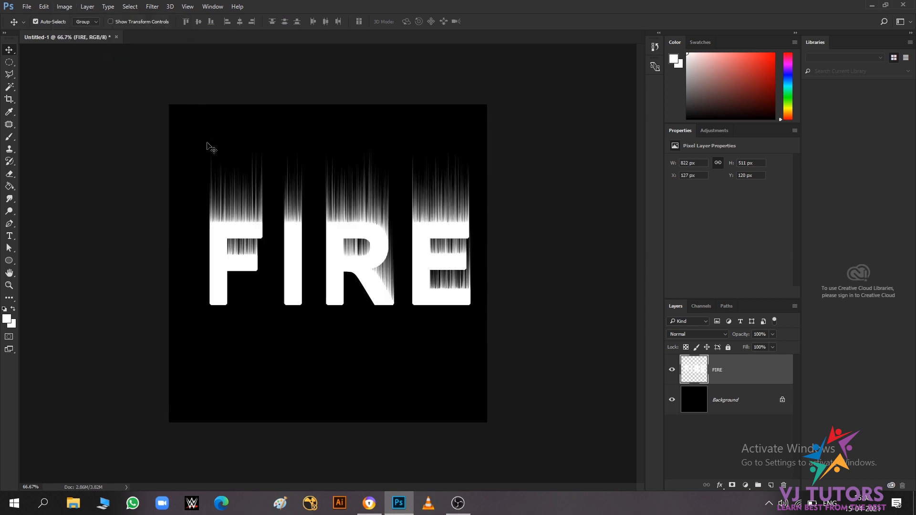
- Smudge the wind streaks above the letter F upward into wavy flames, using the Smudge tool at size 30 and 30% strength
{"action": "left_click", "coordinate": [9, 198]}
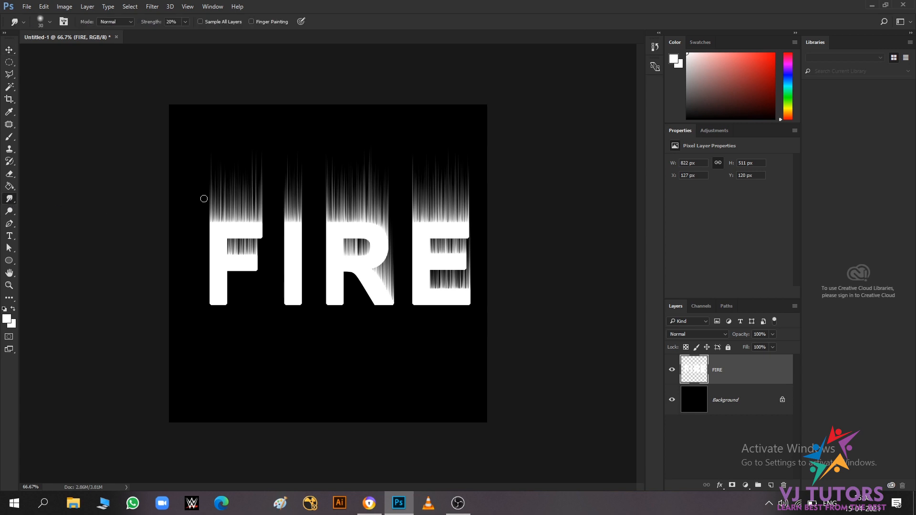
{"action": "key", "text": "ctrl+plus"}
{"action": "key", "text": "ctrl+plus"}
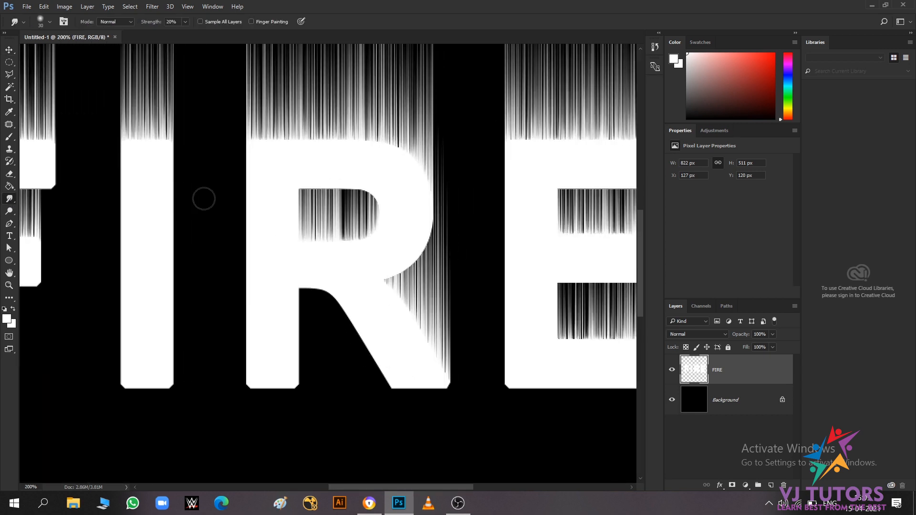
{"action": "scroll", "coordinate": [204, 198], "scroll_direction": "left", "scroll_amount": 5}
{"action": "scroll", "coordinate": [204, 199], "scroll_direction": "up", "scroll_amount": 3}
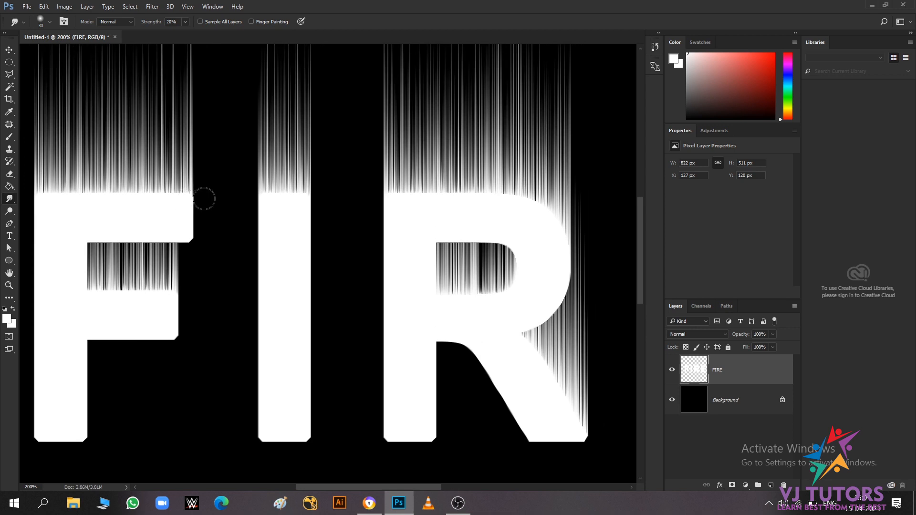
{"action": "scroll", "coordinate": [204, 199], "scroll_direction": "up", "scroll_amount": 3}
{"action": "scroll", "coordinate": [204, 199], "scroll_direction": "left", "scroll_amount": 3}
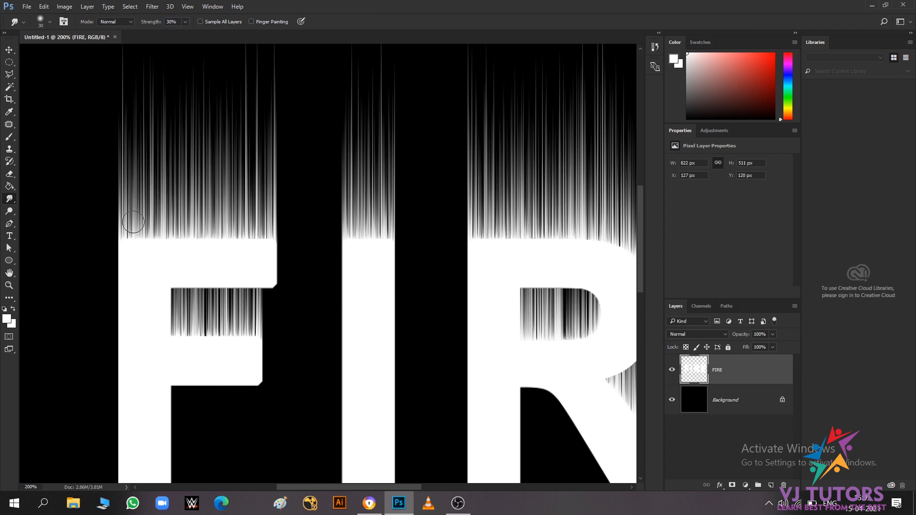
{"action": "mouse_move", "coordinate": [125, 229]}
{"action": "left_mouse_down"}
{"action": "mouse_move", "coordinate": [120, 179]}
{"action": "mouse_move", "coordinate": [138, 78]}
{"action": "mouse_move", "coordinate": [114, 47]}
{"action": "left_mouse_up"}
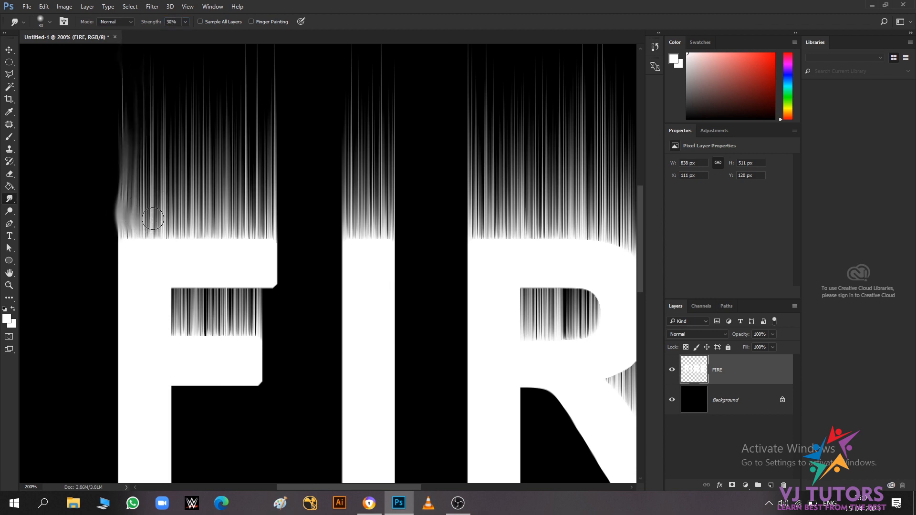
{"action": "mouse_move", "coordinate": [152, 223]}
{"action": "left_mouse_down"}
{"action": "mouse_move", "coordinate": [130, 161]}
{"action": "mouse_move", "coordinate": [125, 57]}
{"action": "left_mouse_up"}
{"action": "left_click_drag", "start_coordinate": [172, 222], "coordinate": [164, 77]}
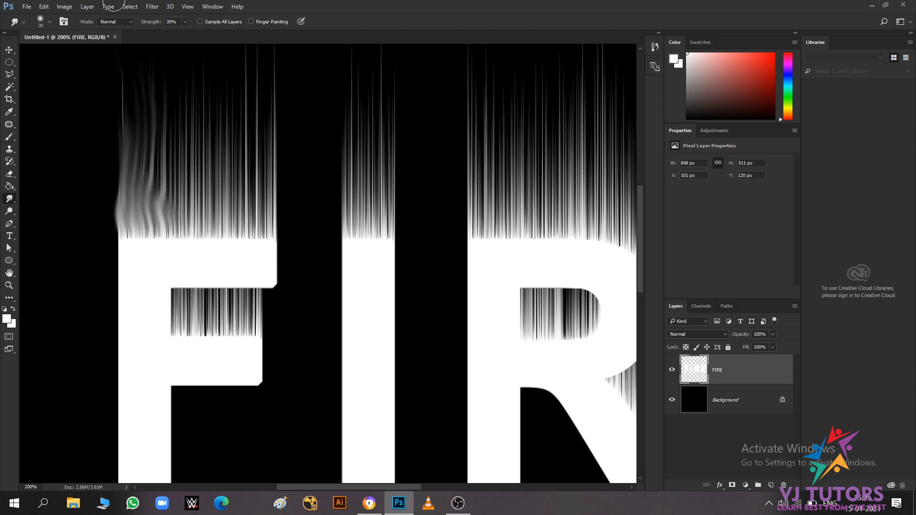
{"action": "mouse_move", "coordinate": [188, 202]}
{"action": "left_mouse_down"}
{"action": "mouse_move", "coordinate": [136, 0]}
{"action": "mouse_move", "coordinate": [136, 31]}
{"action": "left_mouse_up"}
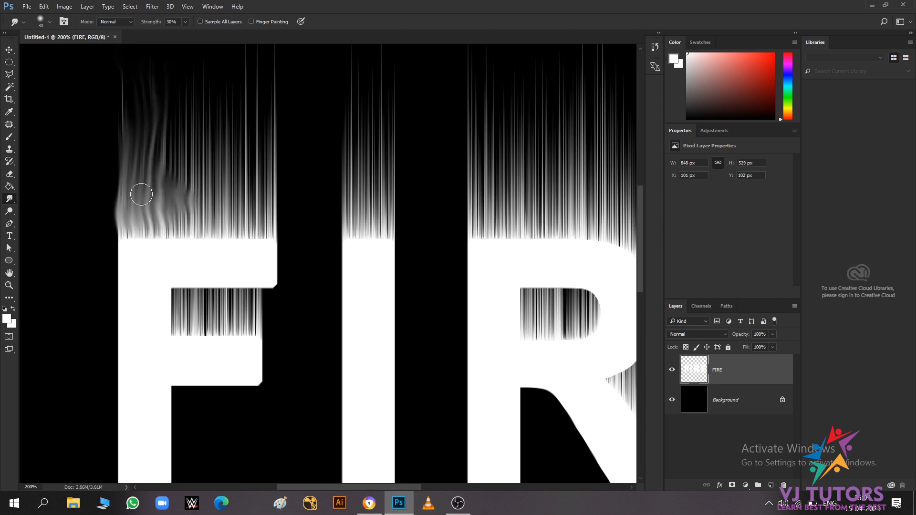
{"action": "left_click_drag", "start_coordinate": [166, 223], "coordinate": [140, 17]}
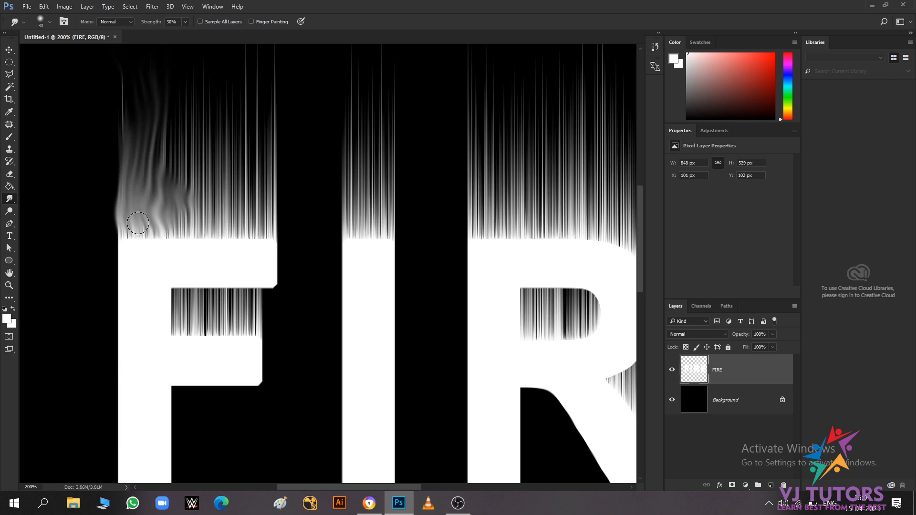
{"action": "left_click_drag", "start_coordinate": [138, 222], "coordinate": [143, 43]}
{"action": "mouse_move", "coordinate": [203, 221]}
{"action": "left_mouse_down"}
{"action": "mouse_move", "coordinate": [186, 202]}
{"action": "mouse_move", "coordinate": [197, 55]}
{"action": "mouse_move", "coordinate": [170, 10]}
{"action": "left_mouse_up"}
{"action": "left_click_drag", "start_coordinate": [201, 176], "coordinate": [179, 39]}
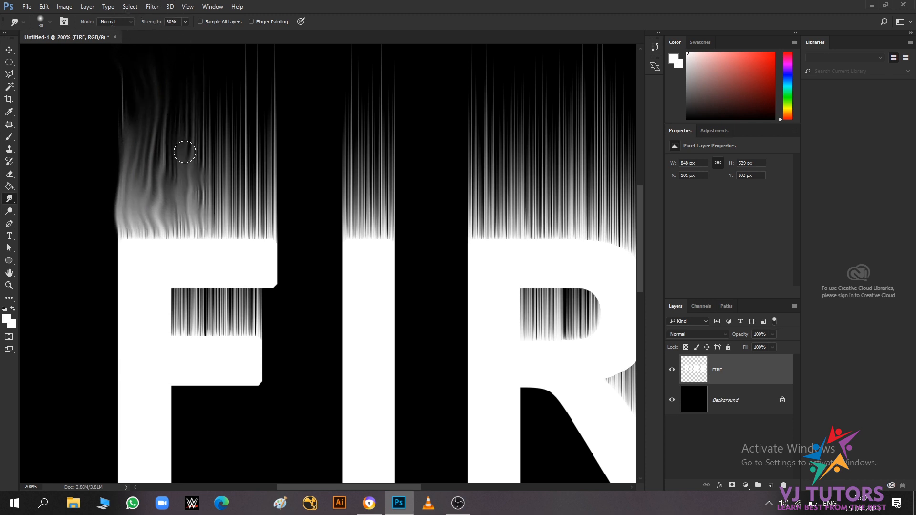
{"action": "left_click_drag", "start_coordinate": [179, 181], "coordinate": [154, 45]}
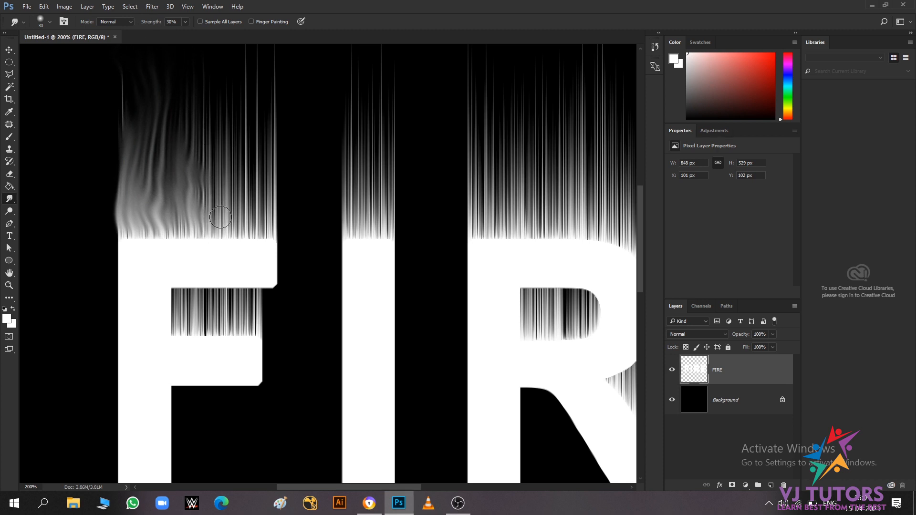
{"action": "mouse_move", "coordinate": [223, 221]}
{"action": "left_mouse_down"}
{"action": "mouse_move", "coordinate": [183, 159]}
{"action": "mouse_move", "coordinate": [198, 56]}
{"action": "mouse_move", "coordinate": [177, 39]}
{"action": "left_mouse_up"}
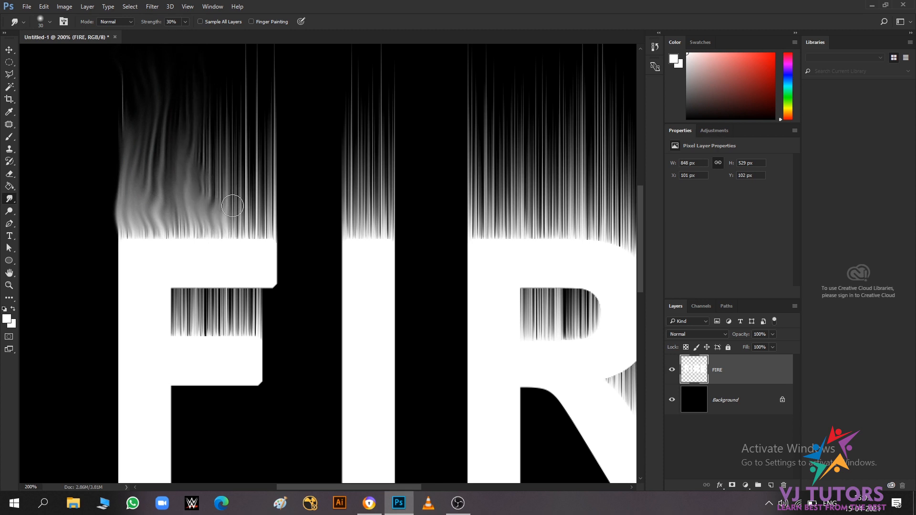
{"action": "left_click_drag", "start_coordinate": [232, 213], "coordinate": [195, 38]}
{"action": "left_click_drag", "start_coordinate": [220, 186], "coordinate": [206, 90]}
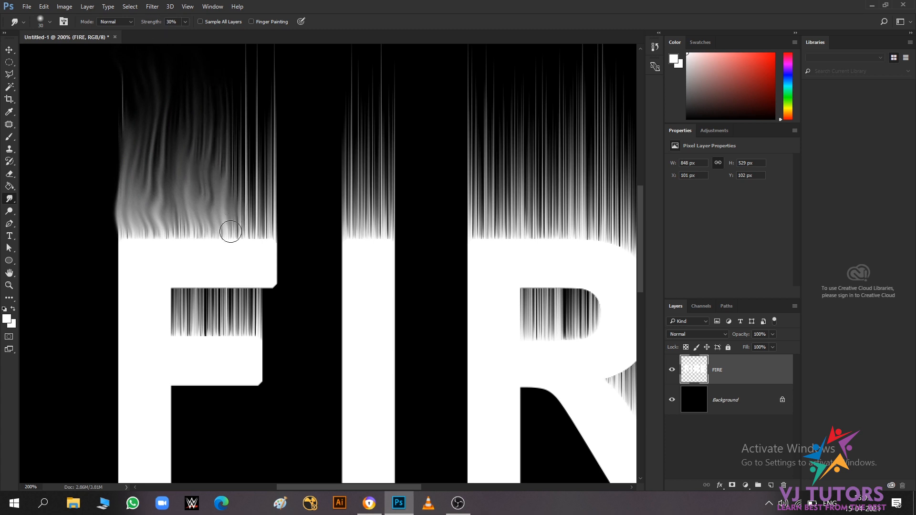
{"action": "mouse_move", "coordinate": [228, 222]}
{"action": "left_mouse_down"}
{"action": "mouse_move", "coordinate": [224, 113]}
{"action": "mouse_move", "coordinate": [187, 50]}
{"action": "left_mouse_up"}
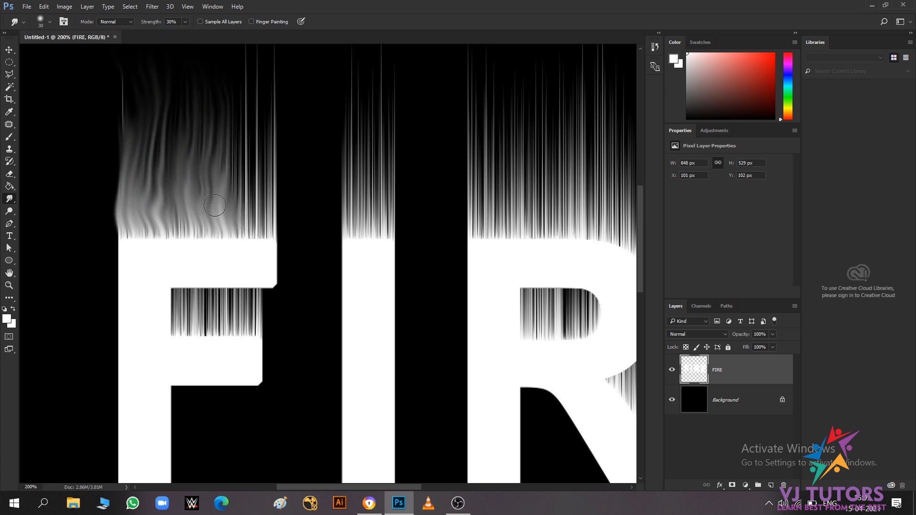
{"action": "mouse_move", "coordinate": [201, 222]}
{"action": "left_mouse_down"}
{"action": "mouse_move", "coordinate": [179, 189]}
{"action": "mouse_move", "coordinate": [189, 101]}
{"action": "left_mouse_up"}
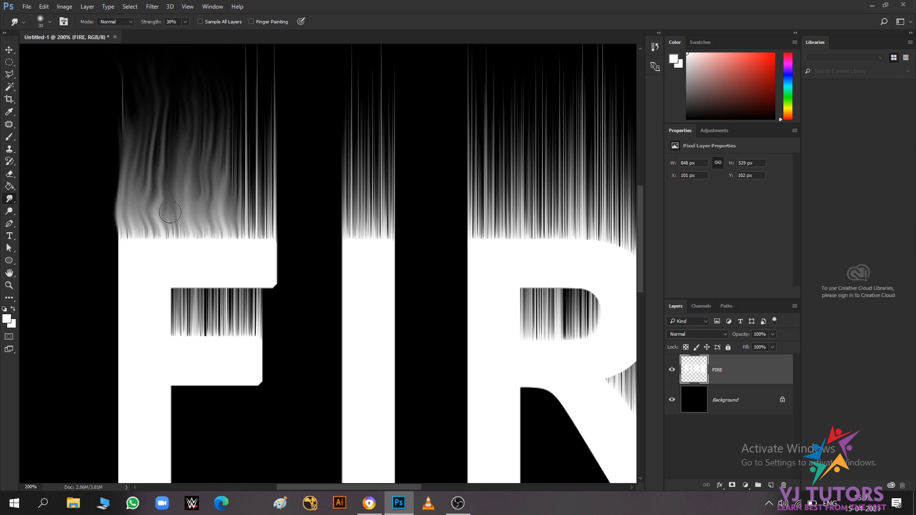
{"action": "left_click_drag", "start_coordinate": [160, 223], "coordinate": [143, 65]}
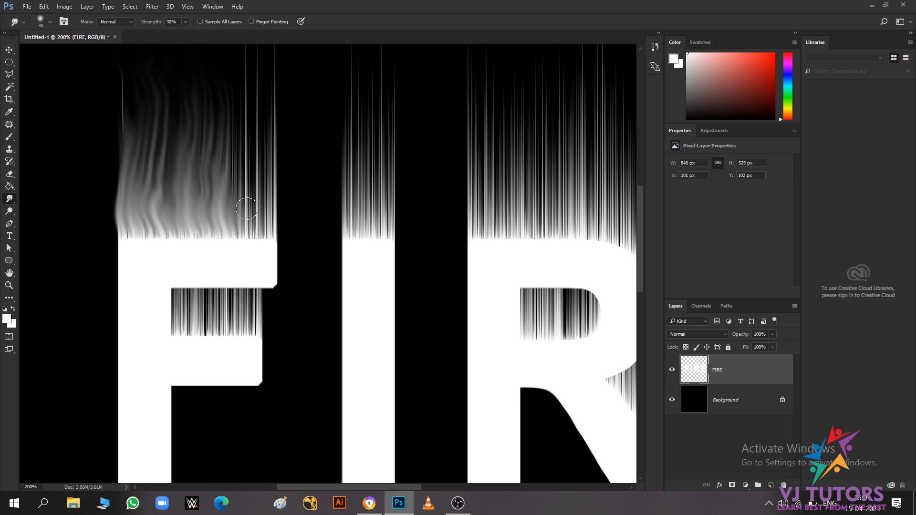
{"action": "left_click_drag", "start_coordinate": [248, 222], "coordinate": [245, 88]}
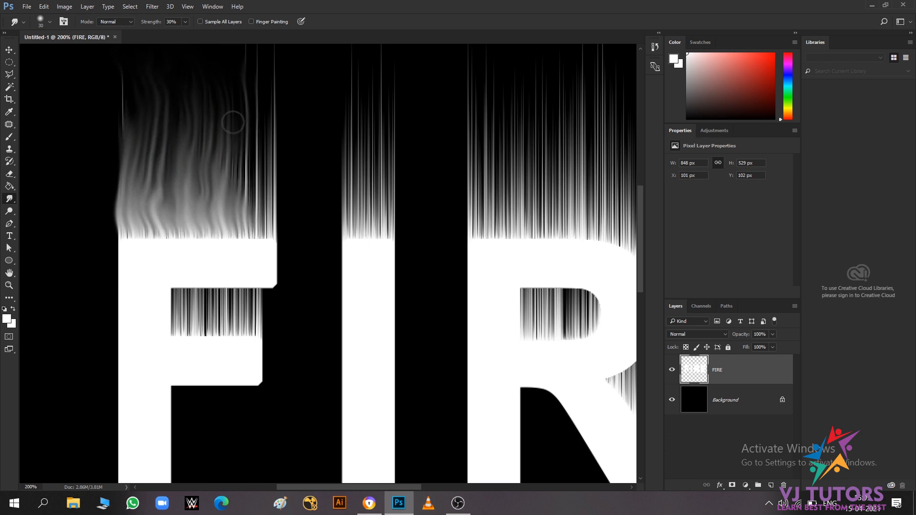
{"action": "left_click_drag", "start_coordinate": [264, 223], "coordinate": [230, 45]}
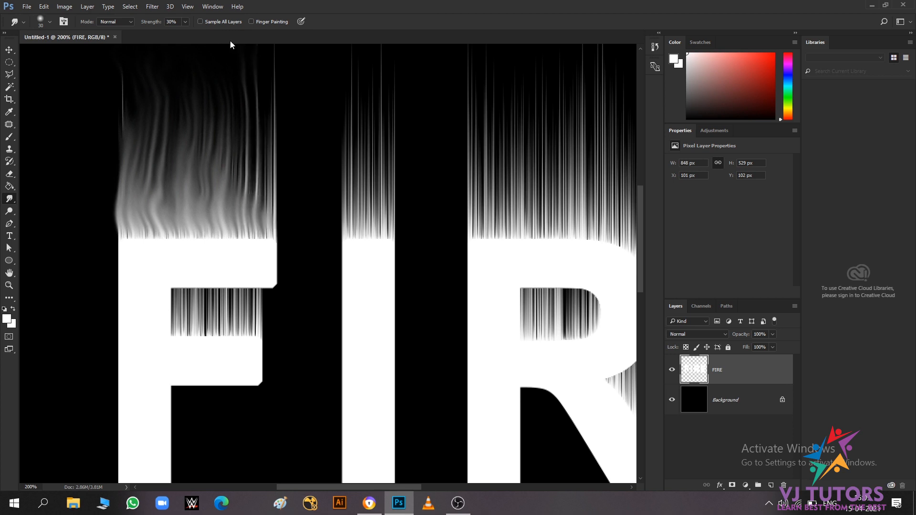
{"action": "left_click_drag", "start_coordinate": [264, 198], "coordinate": [255, 102]}
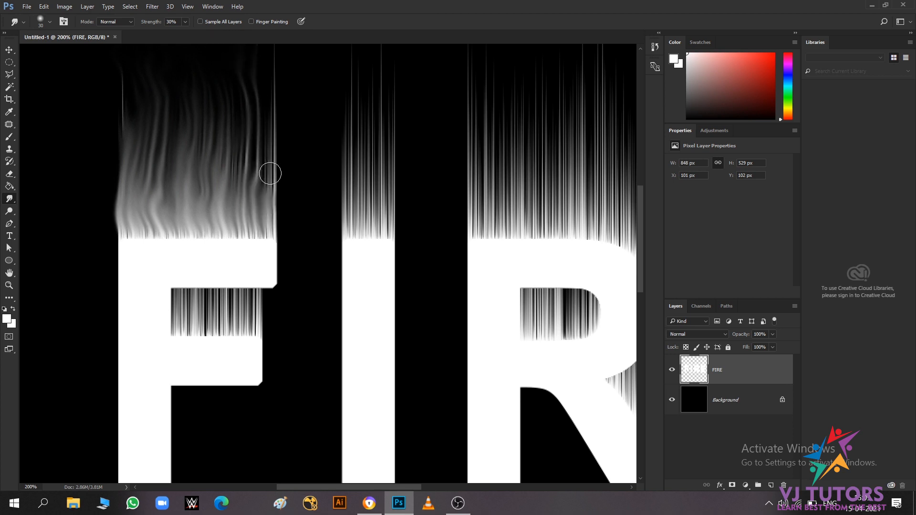
{"action": "left_click_drag", "start_coordinate": [268, 172], "coordinate": [237, 20]}
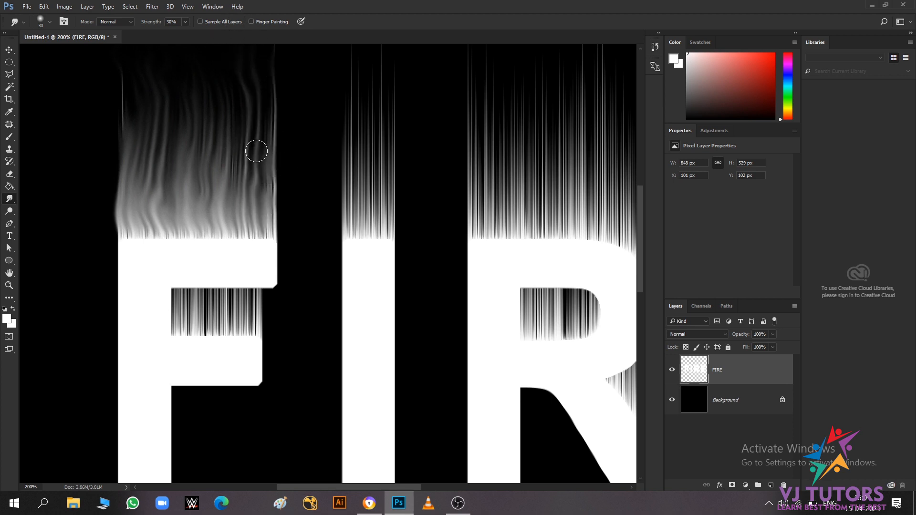
{"action": "mouse_move", "coordinate": [241, 223]}
{"action": "left_mouse_down"}
{"action": "mouse_move", "coordinate": [226, 166]}
{"action": "mouse_move", "coordinate": [215, 75]}
{"action": "left_mouse_up"}
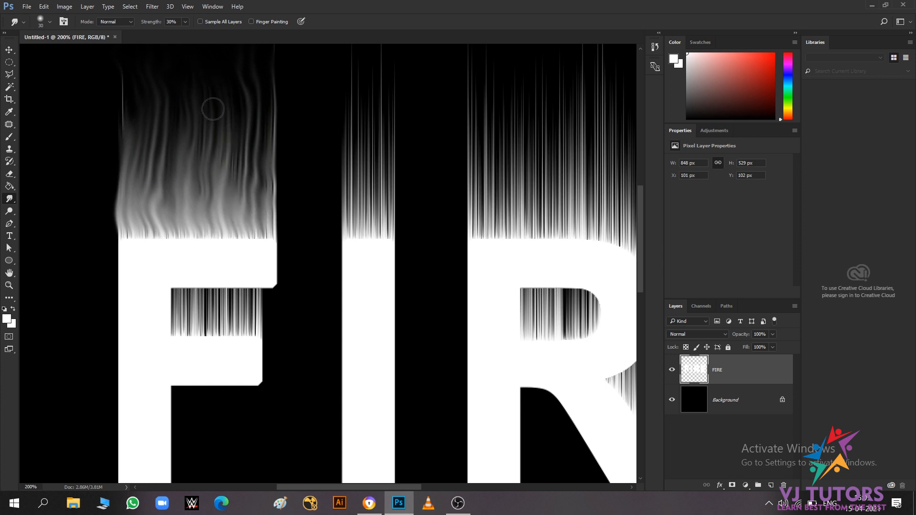
{"action": "mouse_move", "coordinate": [221, 226]}
{"action": "left_mouse_down"}
{"action": "mouse_move", "coordinate": [214, 113]}
{"action": "mouse_move", "coordinate": [185, 84]}
{"action": "left_mouse_up"}
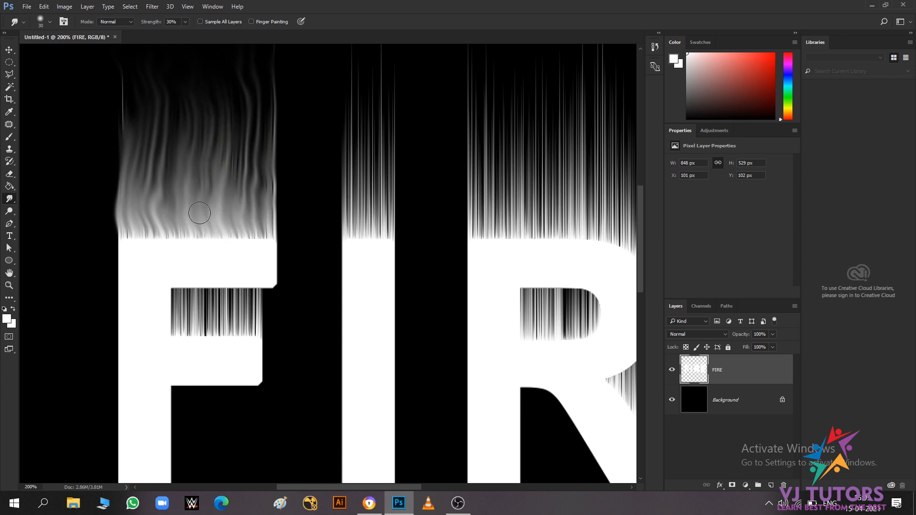
{"action": "mouse_move", "coordinate": [164, 188]}
{"action": "left_mouse_down"}
{"action": "mouse_move", "coordinate": [171, 79]}
{"action": "mouse_move", "coordinate": [149, 69]}
{"action": "left_mouse_up"}
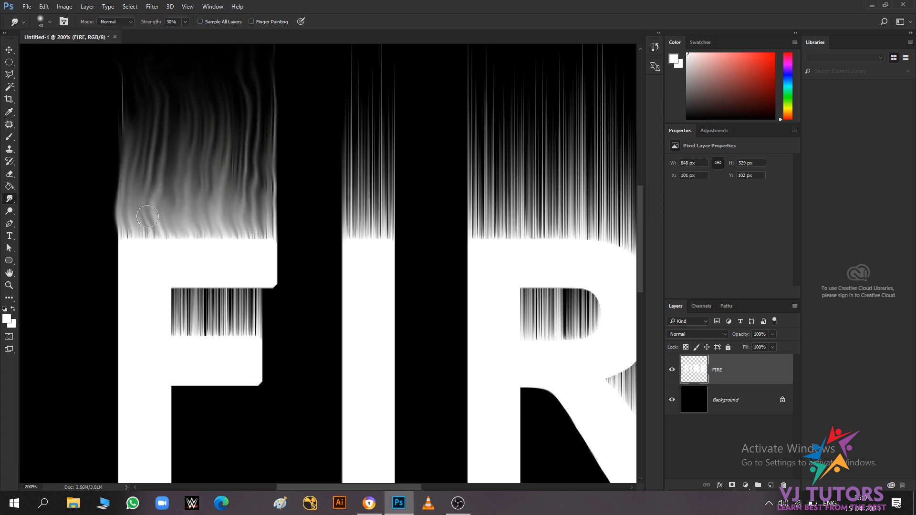
{"action": "mouse_move", "coordinate": [148, 228]}
{"action": "left_mouse_down"}
{"action": "mouse_move", "coordinate": [151, 131]}
{"action": "mouse_move", "coordinate": [129, 51]}
{"action": "left_mouse_up"}
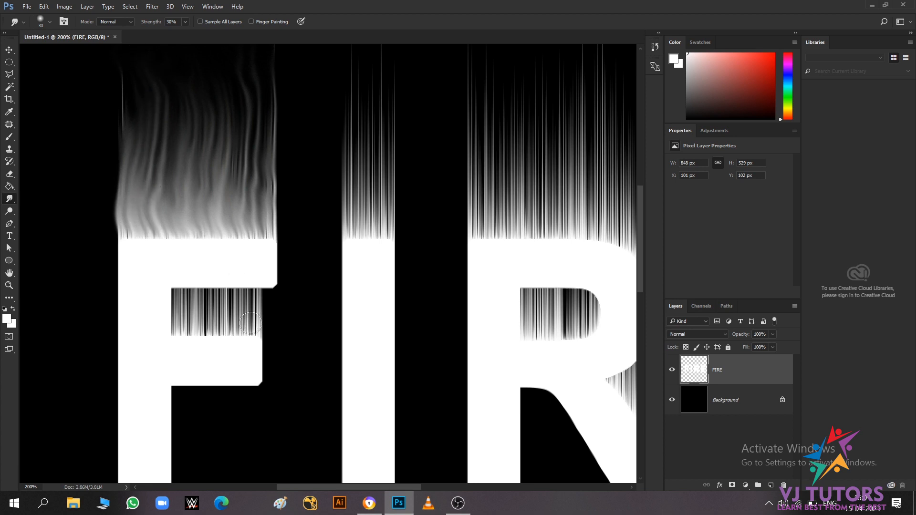
- Reduce the Smudge brush to size 15 and smudge the streaks between the two arms of the F into wavy flames
{"action": "key", "text": "bracketleft"}
{"action": "left_click_drag", "start_coordinate": [260, 329], "coordinate": [253, 299]}
{"action": "mouse_move", "coordinate": [245, 295]}
{"action": "left_mouse_down"}
{"action": "mouse_move", "coordinate": [224, 304]}
{"action": "mouse_move", "coordinate": [246, 319]}
{"action": "left_mouse_up"}
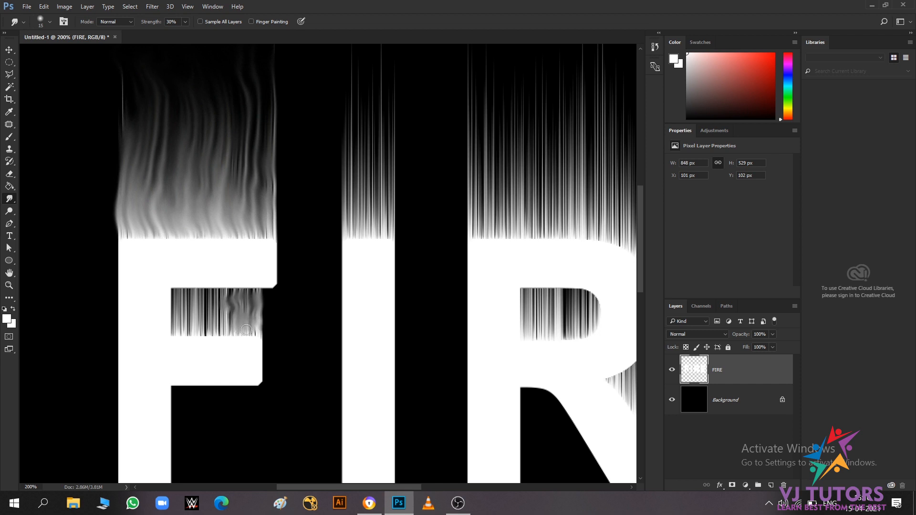
{"action": "mouse_move", "coordinate": [221, 294]}
{"action": "left_mouse_down"}
{"action": "mouse_move", "coordinate": [201, 305]}
{"action": "mouse_move", "coordinate": [221, 324]}
{"action": "left_mouse_up"}
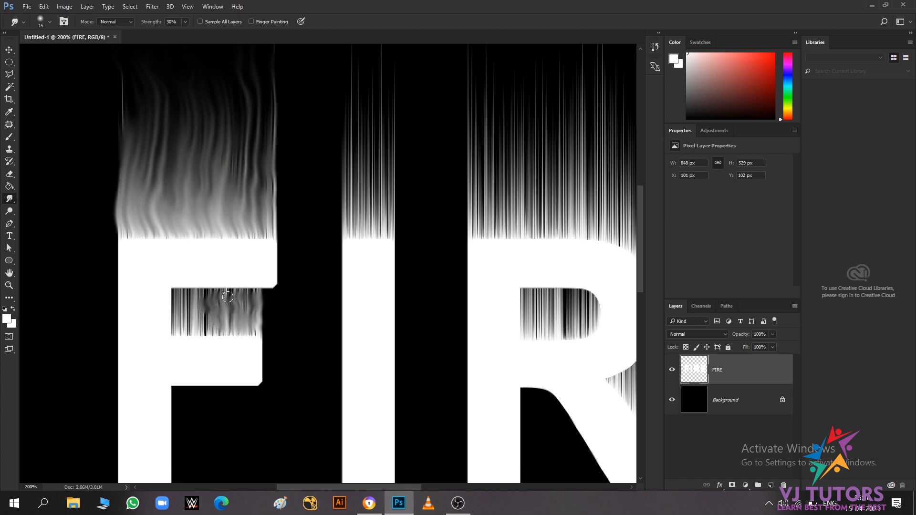
{"action": "mouse_move", "coordinate": [194, 296]}
{"action": "left_mouse_down"}
{"action": "mouse_move", "coordinate": [182, 311]}
{"action": "mouse_move", "coordinate": [198, 328]}
{"action": "left_mouse_up"}
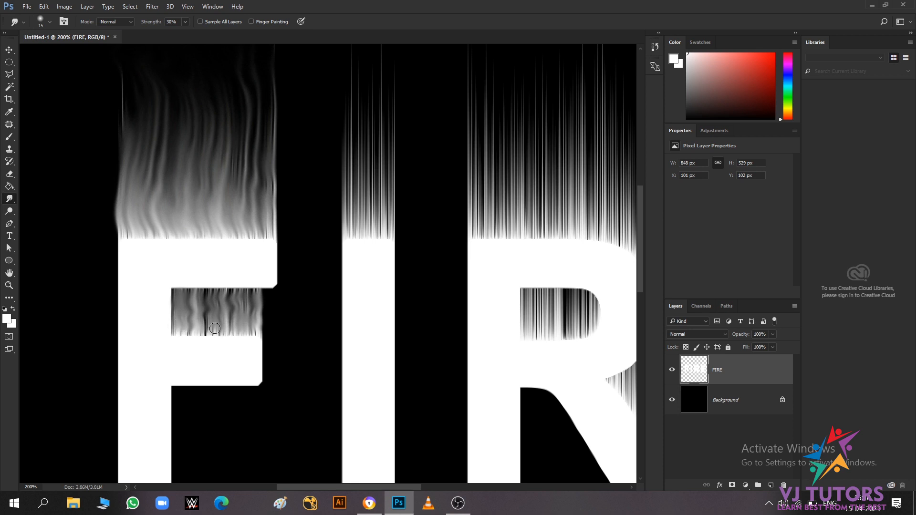
- Enlarge the Smudge brush to size 30 and smudge the streaks above the letter I upward into wavy flames
{"action": "scroll", "coordinate": [316, 277], "scroll_direction": "left", "scroll_amount": 2}
{"action": "scroll", "coordinate": [316, 277], "scroll_direction": "right", "scroll_amount": 4}
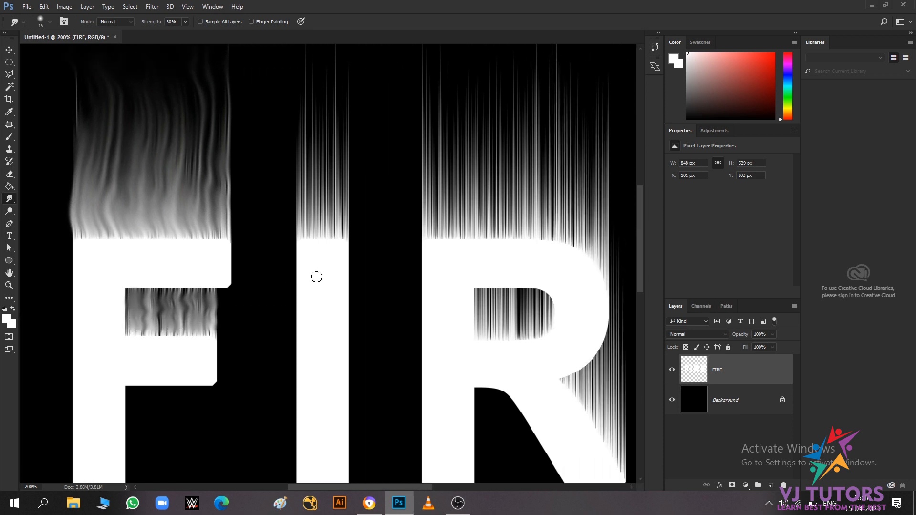
{"action": "scroll", "coordinate": [316, 276], "scroll_direction": "up", "scroll_amount": 2}
{"action": "scroll", "coordinate": [316, 277], "scroll_direction": "right", "scroll_amount": 2}
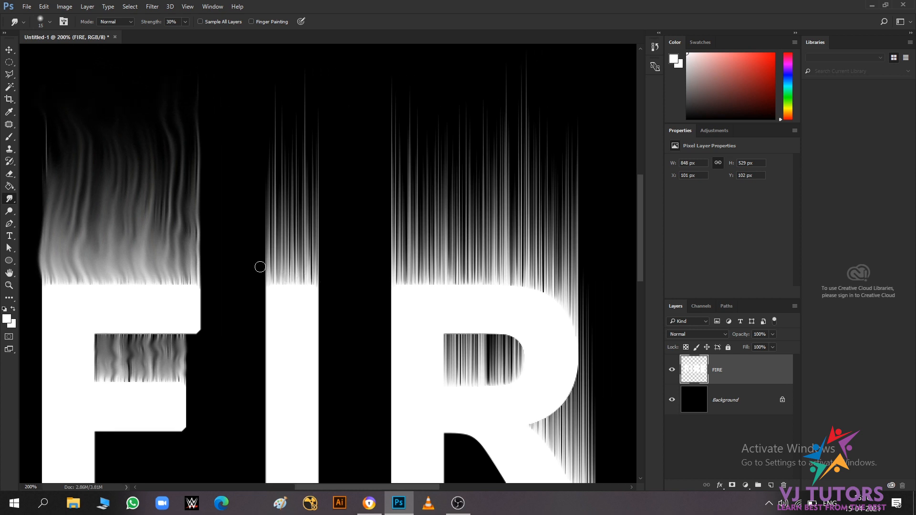
{"action": "key", "text": "bracketright"}
{"action": "mouse_move", "coordinate": [260, 267]}
{"action": "left_mouse_down"}
{"action": "mouse_move", "coordinate": [292, 263]}
{"action": "mouse_move", "coordinate": [268, 265]}
{"action": "mouse_move", "coordinate": [285, 178]}
{"action": "mouse_move", "coordinate": [267, 127]}
{"action": "left_mouse_up"}
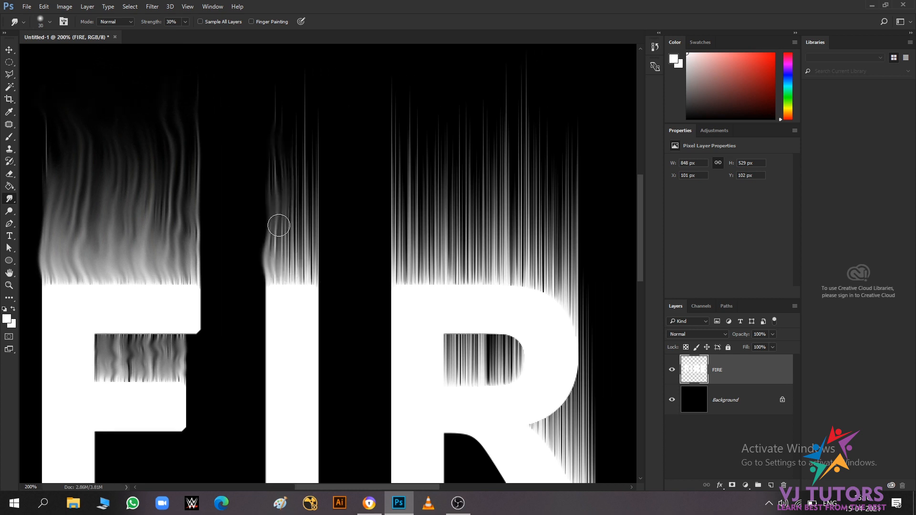
{"action": "left_click_drag", "start_coordinate": [284, 269], "coordinate": [292, 167]}
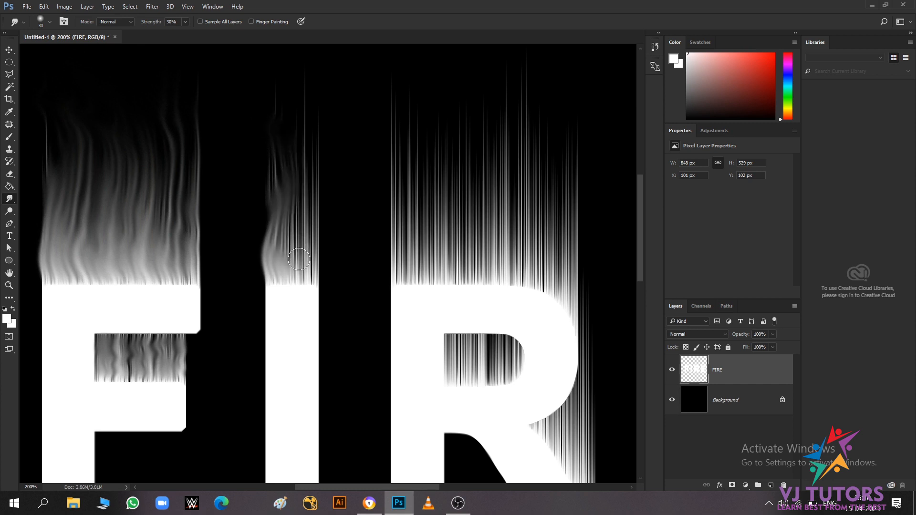
{"action": "left_click_drag", "start_coordinate": [299, 259], "coordinate": [293, 167]}
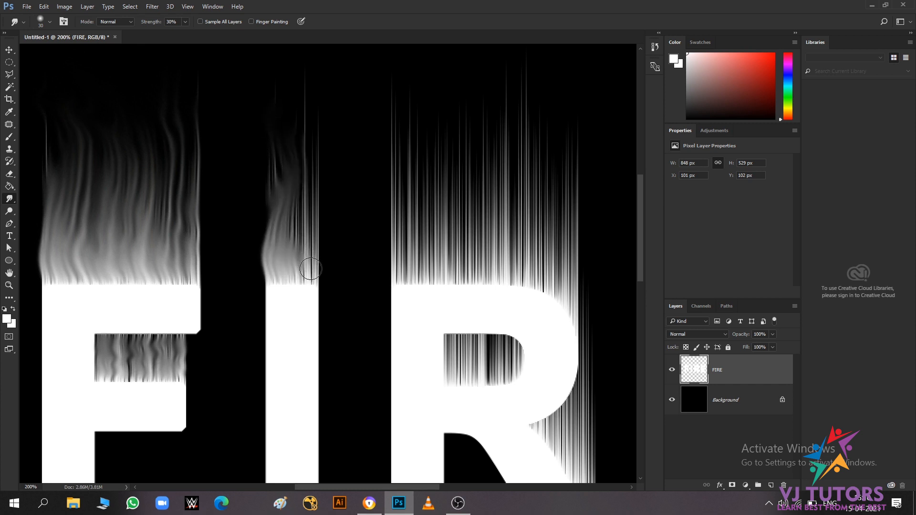
{"action": "left_click_drag", "start_coordinate": [311, 269], "coordinate": [299, 113]}
{"action": "left_click_drag", "start_coordinate": [298, 229], "coordinate": [299, 129]}
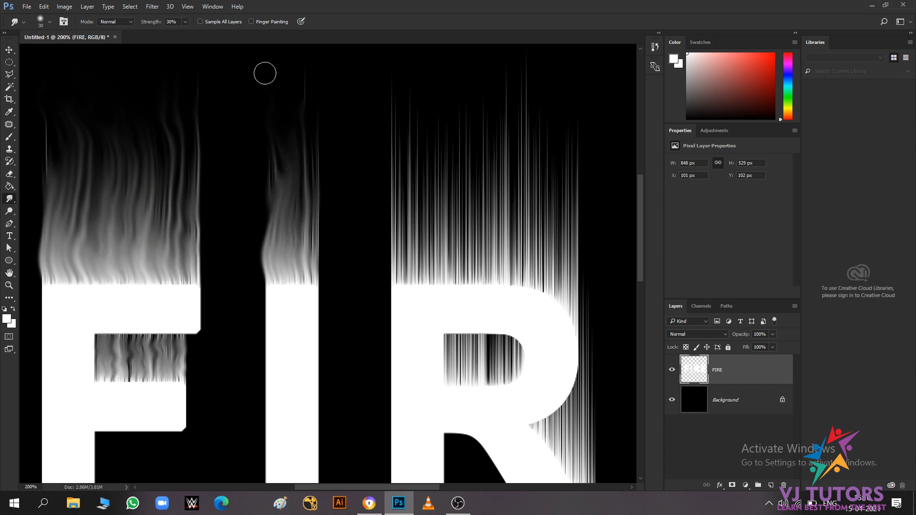
{"action": "left_click_drag", "start_coordinate": [304, 221], "coordinate": [289, 96]}
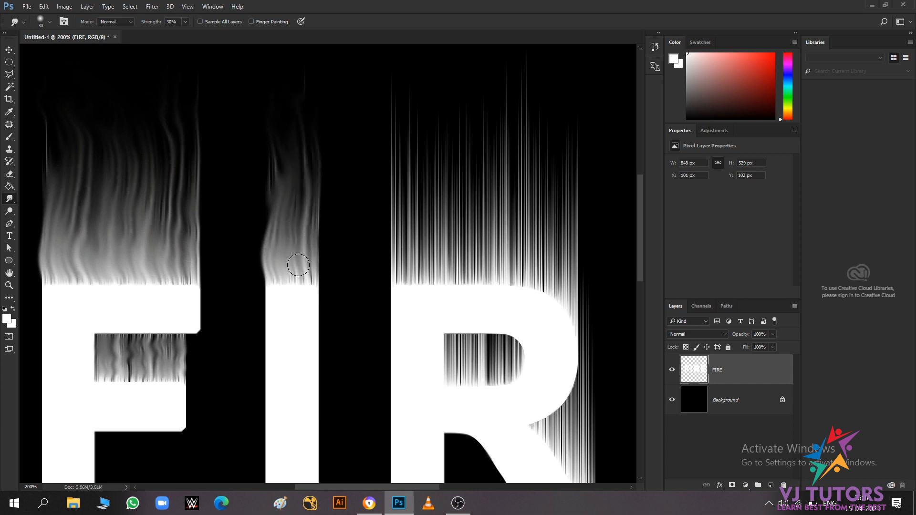
{"action": "mouse_move", "coordinate": [298, 265]}
{"action": "left_mouse_down"}
{"action": "mouse_move", "coordinate": [294, 243]}
{"action": "mouse_move", "coordinate": [302, 148]}
{"action": "mouse_move", "coordinate": [276, 98]}
{"action": "left_mouse_up"}
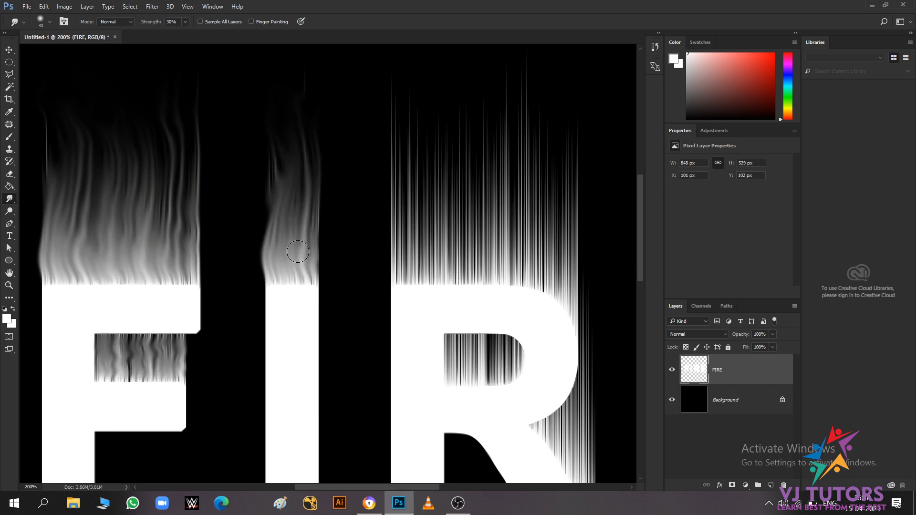
{"action": "mouse_move", "coordinate": [300, 266]}
{"action": "left_mouse_down"}
{"action": "mouse_move", "coordinate": [286, 246]}
{"action": "mouse_move", "coordinate": [294, 116]}
{"action": "left_mouse_up"}
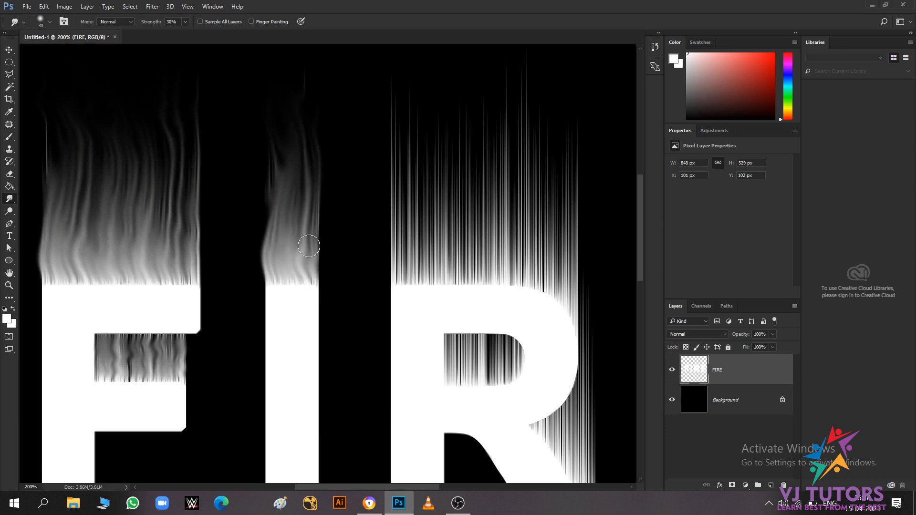
- Add a last smudge stroke to the flames above the letter I and smudge the streaks above the letter R upward into wavy flames
{"action": "mouse_move", "coordinate": [307, 270]}
{"action": "left_mouse_down"}
{"action": "mouse_move", "coordinate": [309, 168]}
{"action": "mouse_move", "coordinate": [287, 119]}
{"action": "left_mouse_up"}
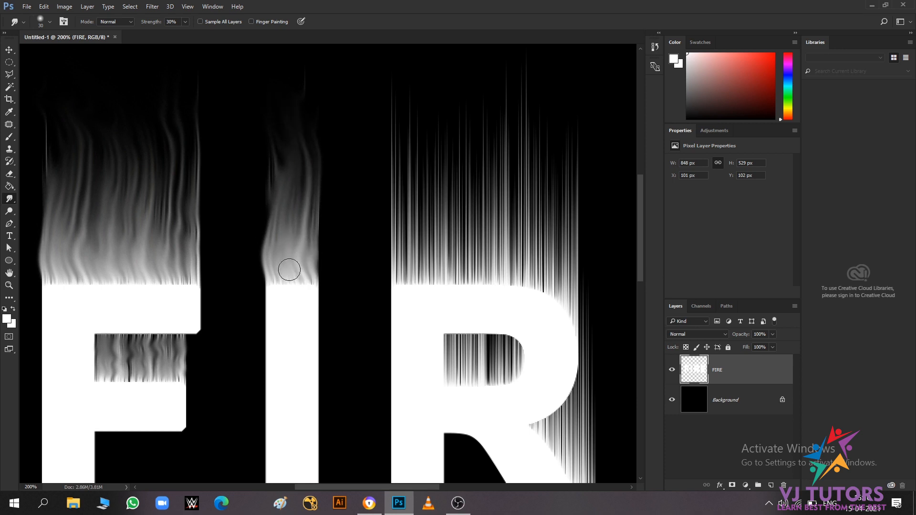
{"action": "scroll", "coordinate": [374, 243], "scroll_direction": "right", "scroll_amount": 3}
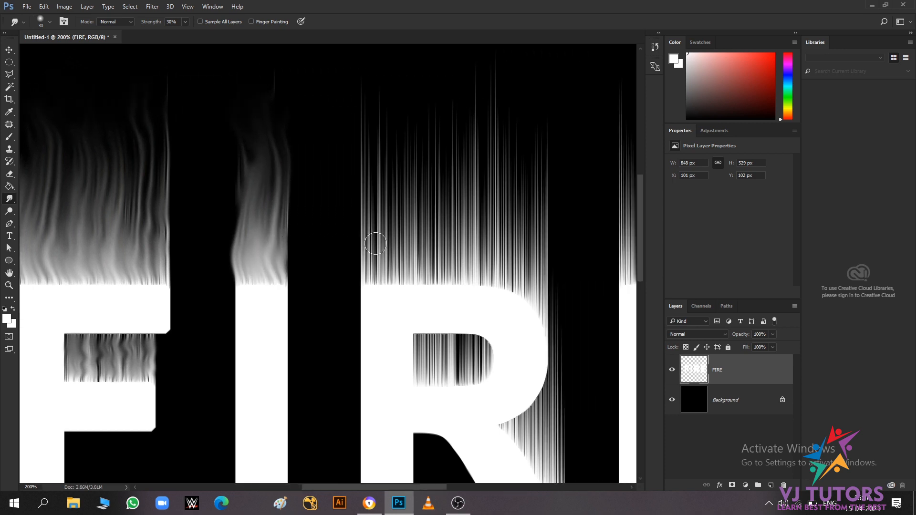
{"action": "scroll", "coordinate": [375, 244], "scroll_direction": "right", "scroll_amount": 8}
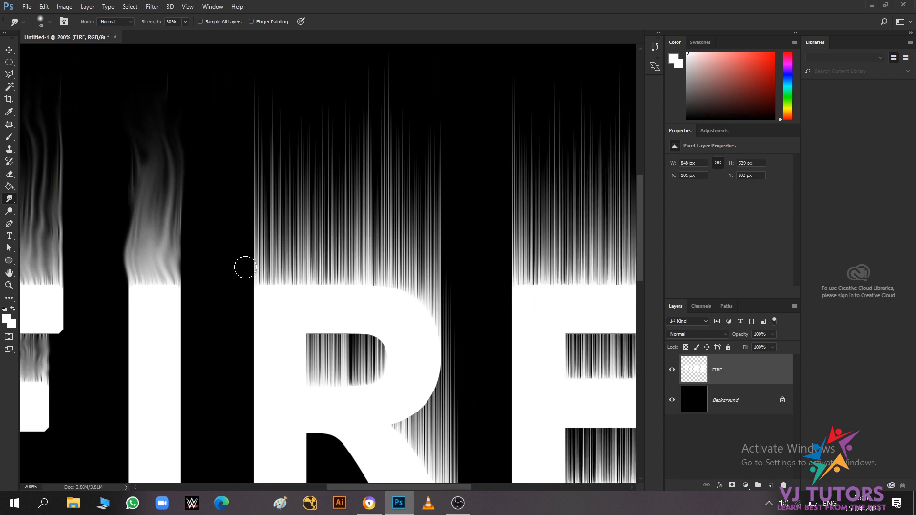
{"action": "left_click_drag", "start_coordinate": [266, 270], "coordinate": [260, 143]}
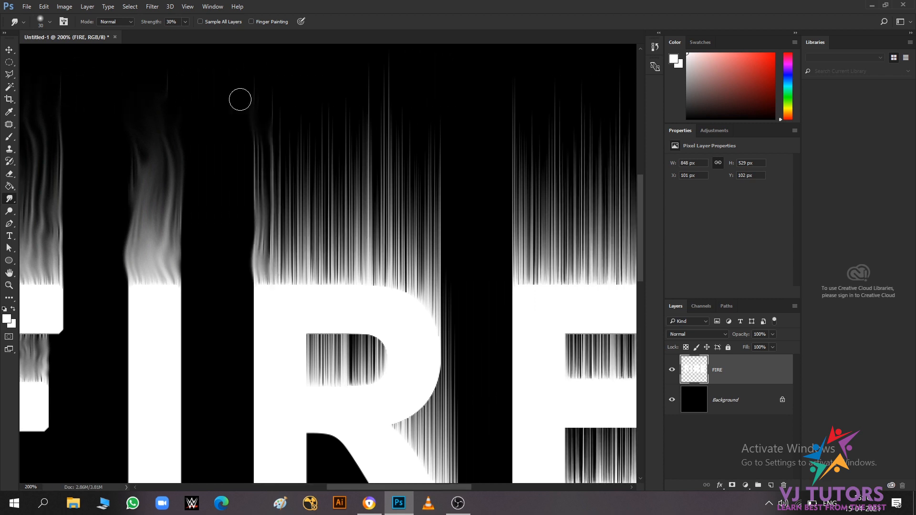
{"action": "left_click_drag", "start_coordinate": [268, 229], "coordinate": [262, 134]}
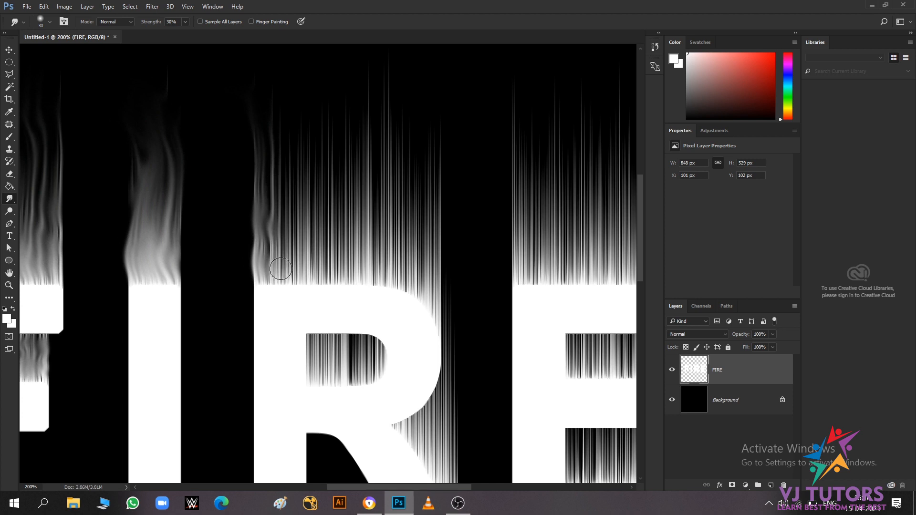
{"action": "left_click_drag", "start_coordinate": [282, 268], "coordinate": [262, 145]}
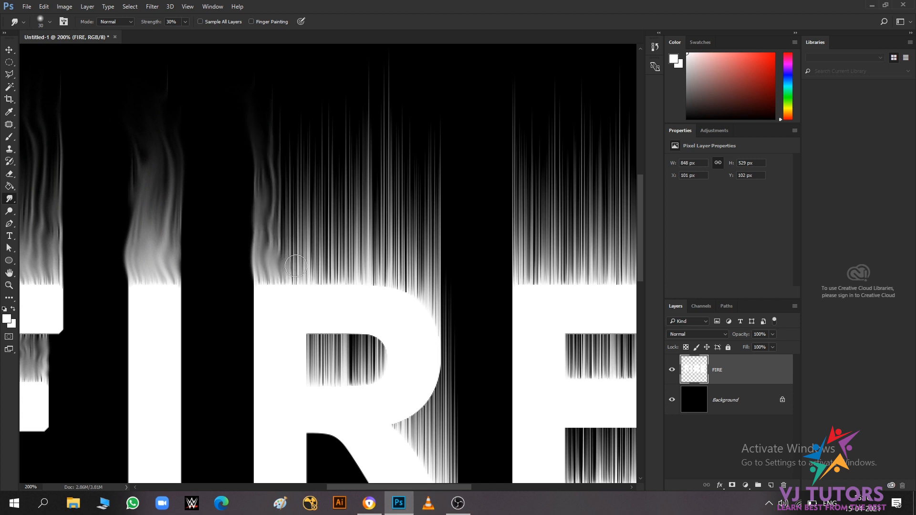
{"action": "left_click_drag", "start_coordinate": [296, 265], "coordinate": [282, 131]}
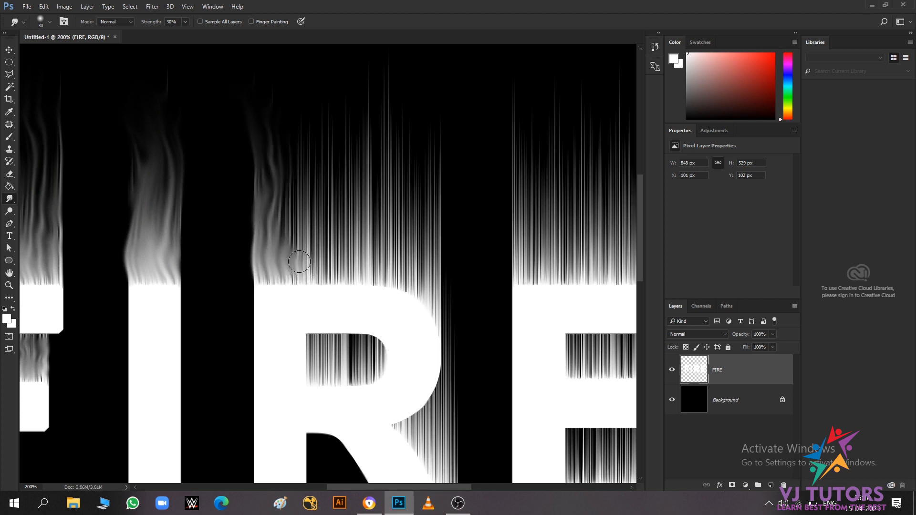
{"action": "mouse_move", "coordinate": [299, 261]}
{"action": "left_mouse_down"}
{"action": "mouse_move", "coordinate": [301, 163]}
{"action": "mouse_move", "coordinate": [260, 106]}
{"action": "left_mouse_up"}
{"action": "mouse_move", "coordinate": [317, 270]}
{"action": "left_mouse_down"}
{"action": "mouse_move", "coordinate": [295, 223]}
{"action": "mouse_move", "coordinate": [287, 140]}
{"action": "mouse_move", "coordinate": [266, 120]}
{"action": "left_mouse_up"}
{"action": "mouse_move", "coordinate": [287, 268]}
{"action": "left_mouse_down"}
{"action": "mouse_move", "coordinate": [269, 258]}
{"action": "mouse_move", "coordinate": [278, 142]}
{"action": "mouse_move", "coordinate": [260, 98]}
{"action": "left_mouse_up"}
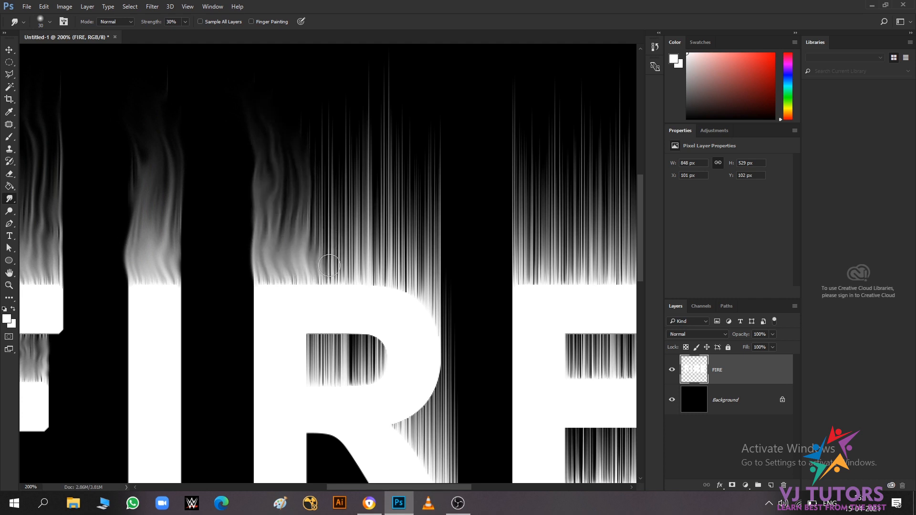
{"action": "left_click_drag", "start_coordinate": [329, 274], "coordinate": [304, 100]}
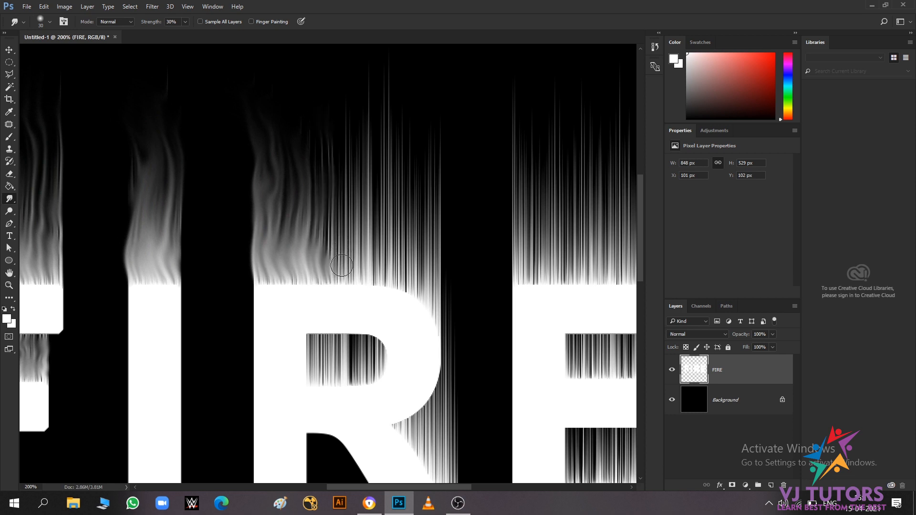
{"action": "mouse_move", "coordinate": [335, 261]}
{"action": "left_mouse_down"}
{"action": "mouse_move", "coordinate": [339, 176]}
{"action": "mouse_move", "coordinate": [309, 106]}
{"action": "left_mouse_up"}
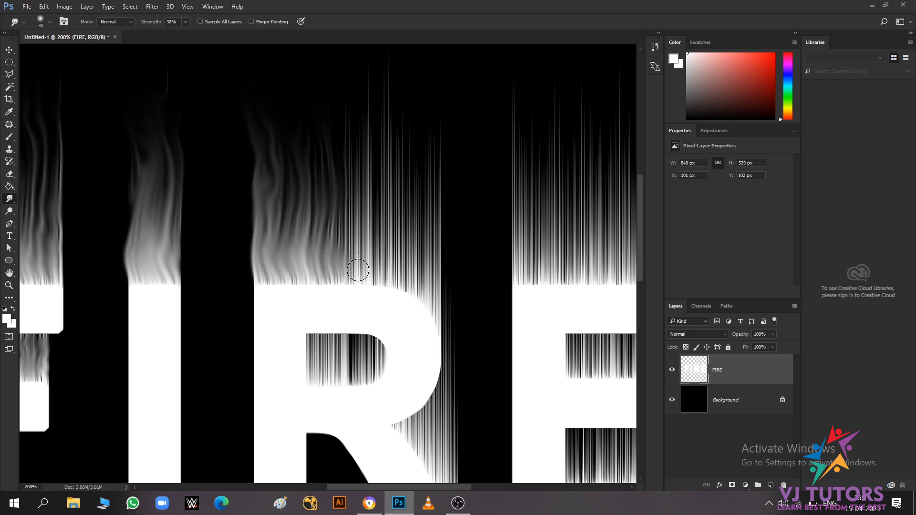
{"action": "left_click_drag", "start_coordinate": [356, 265], "coordinate": [326, 96]}
{"action": "left_click_drag", "start_coordinate": [315, 210], "coordinate": [323, 131]}
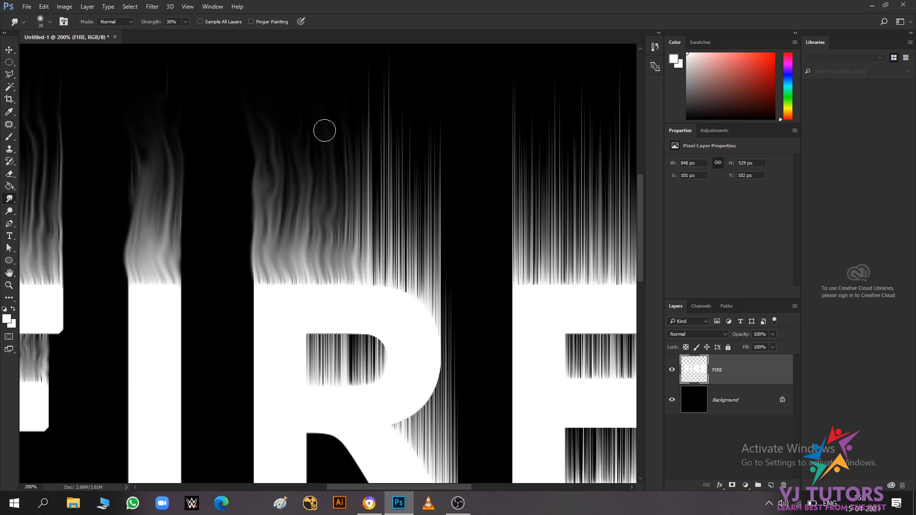
{"action": "mouse_move", "coordinate": [346, 247]}
{"action": "left_mouse_down"}
{"action": "mouse_move", "coordinate": [342, 190]}
{"action": "mouse_move", "coordinate": [300, 109]}
{"action": "left_mouse_up"}
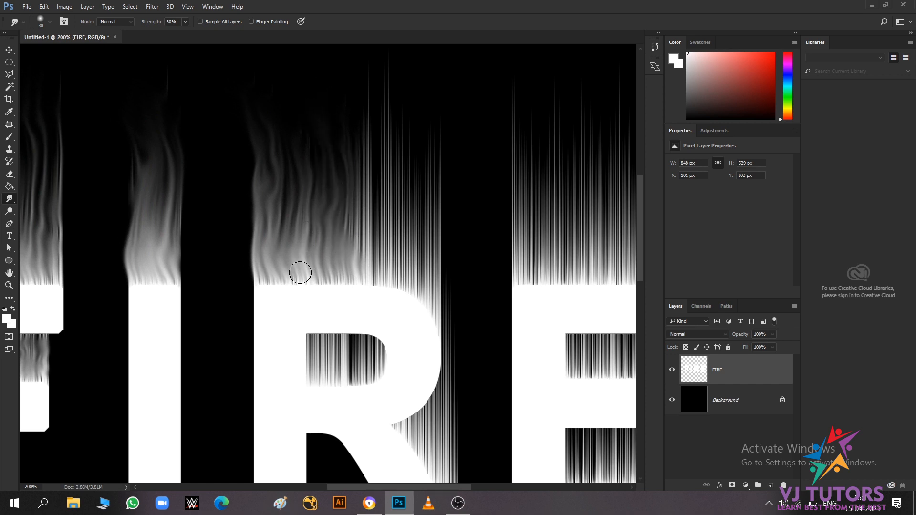
{"action": "left_click_drag", "start_coordinate": [281, 257], "coordinate": [270, 130]}
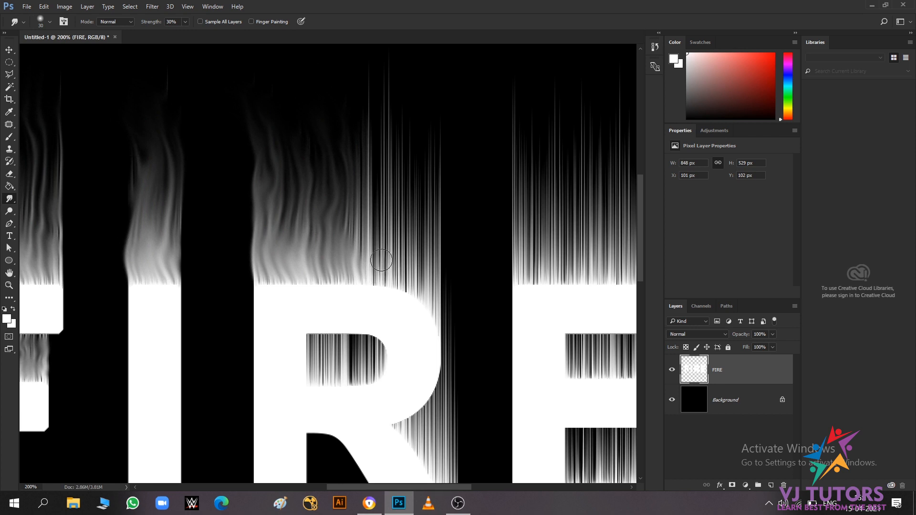
{"action": "left_click_drag", "start_coordinate": [381, 253], "coordinate": [361, 149]}
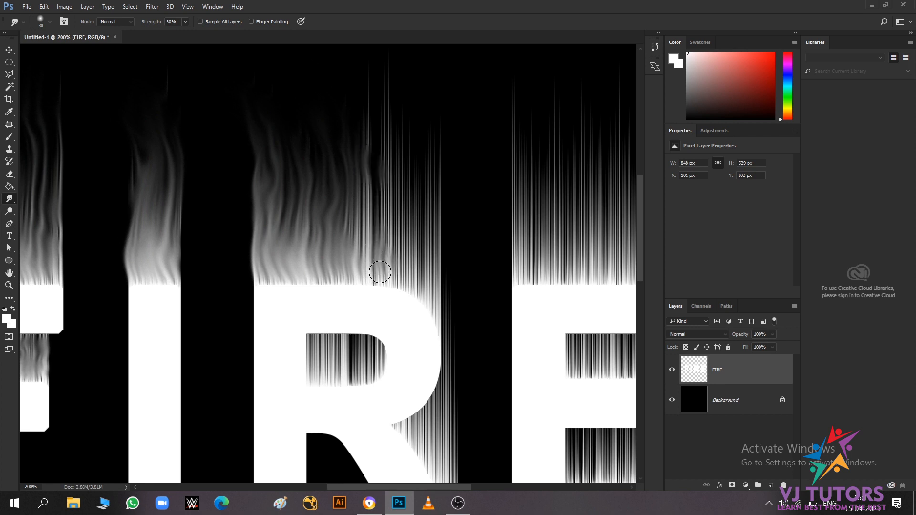
{"action": "mouse_move", "coordinate": [378, 268]}
{"action": "left_mouse_down"}
{"action": "mouse_move", "coordinate": [366, 202]}
{"action": "mouse_move", "coordinate": [370, 122]}
{"action": "left_mouse_up"}
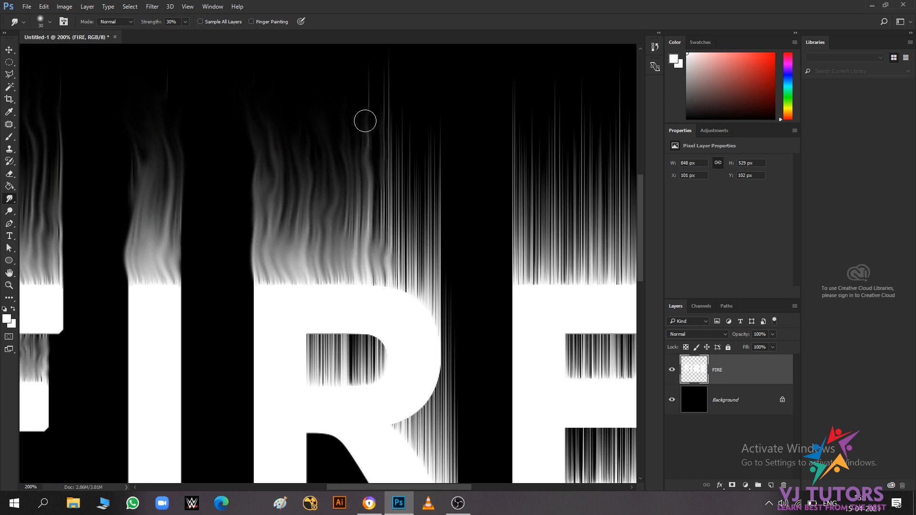
{"action": "left_click_drag", "start_coordinate": [373, 261], "coordinate": [364, 154]}
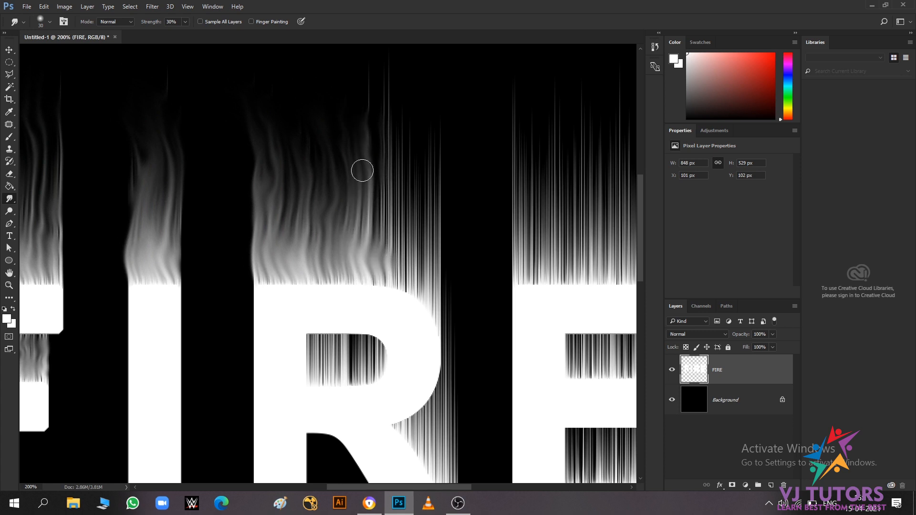
{"action": "left_click_drag", "start_coordinate": [380, 242], "coordinate": [368, 125]}
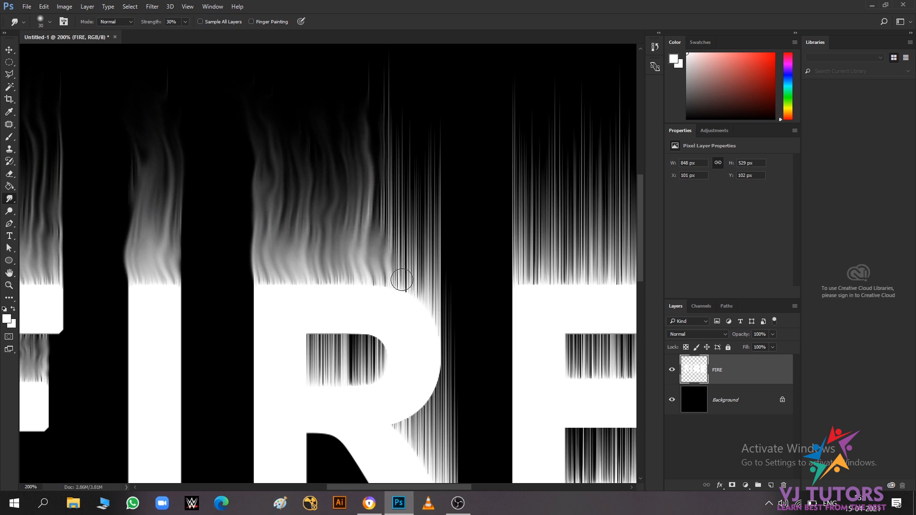
{"action": "left_click_drag", "start_coordinate": [403, 279], "coordinate": [380, 119]}
{"action": "left_click_drag", "start_coordinate": [400, 227], "coordinate": [380, 106]}
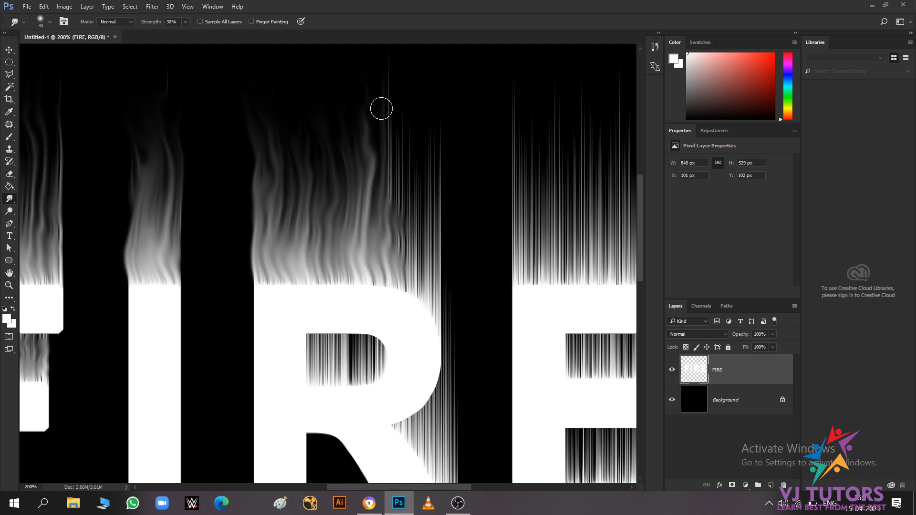
{"action": "left_click_drag", "start_coordinate": [396, 203], "coordinate": [388, 105]}
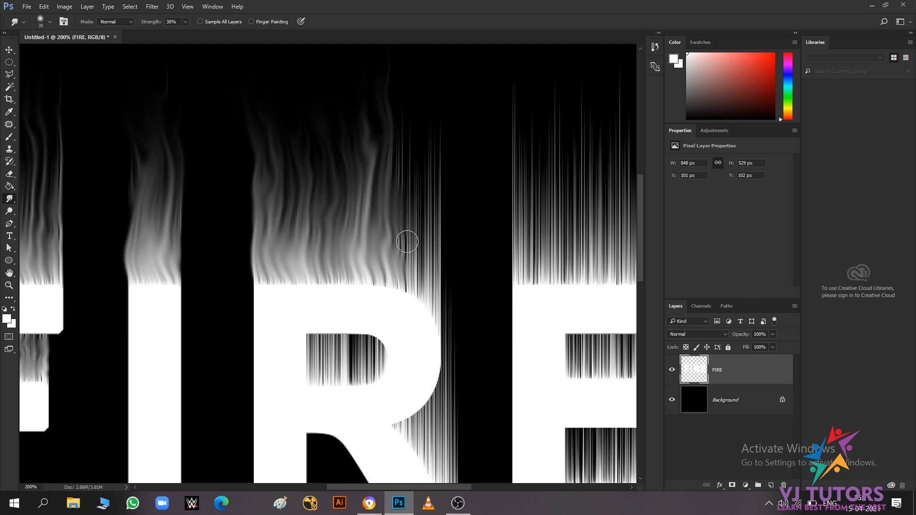
{"action": "mouse_move", "coordinate": [405, 241]}
{"action": "left_mouse_down"}
{"action": "mouse_move", "coordinate": [395, 123]}
{"action": "mouse_move", "coordinate": [366, 76]}
{"action": "left_mouse_up"}
{"action": "left_click_drag", "start_coordinate": [415, 248], "coordinate": [404, 117]}
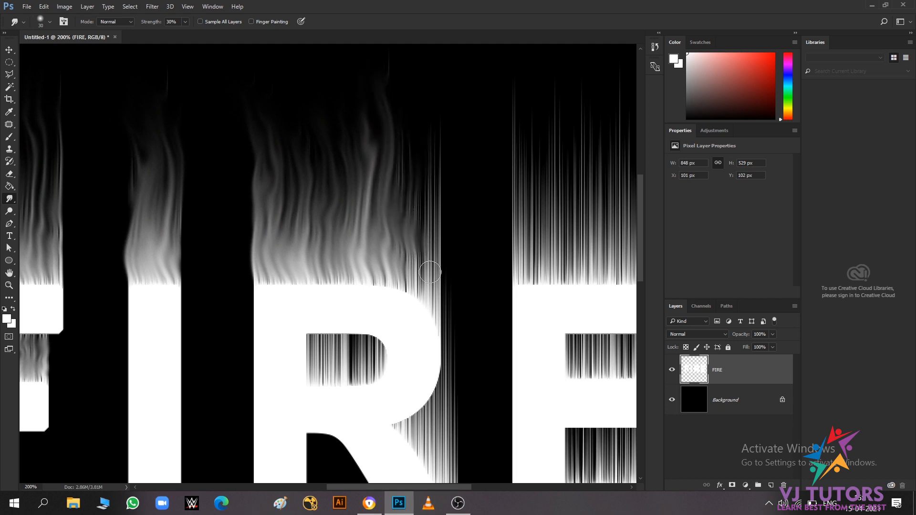
{"action": "mouse_move", "coordinate": [408, 275]}
{"action": "left_mouse_down"}
{"action": "mouse_move", "coordinate": [417, 180]}
{"action": "mouse_move", "coordinate": [388, 129]}
{"action": "left_mouse_up"}
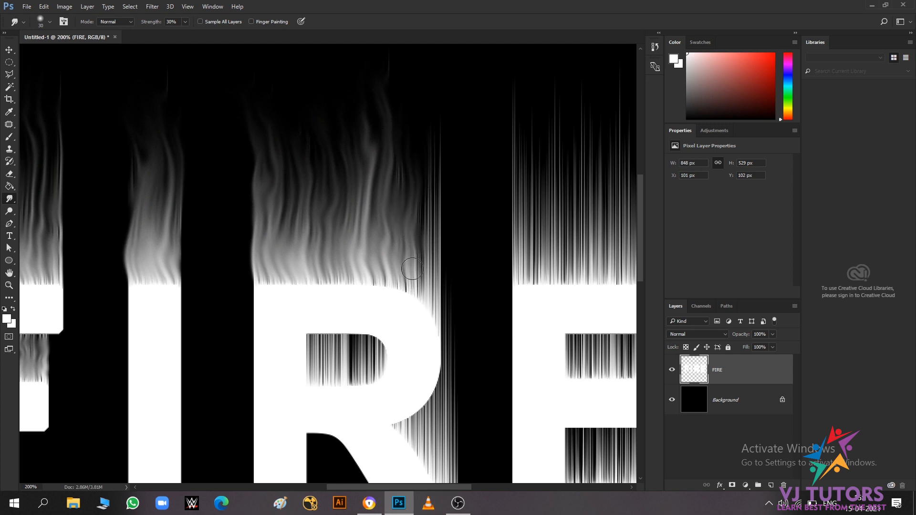
{"action": "left_click_drag", "start_coordinate": [412, 282], "coordinate": [333, 143]}
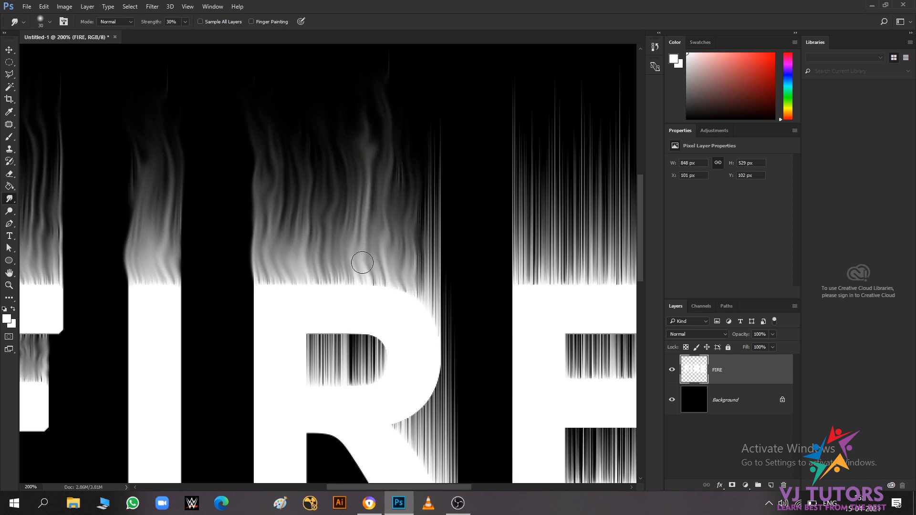
{"action": "left_click_drag", "start_coordinate": [355, 273], "coordinate": [328, 184]}
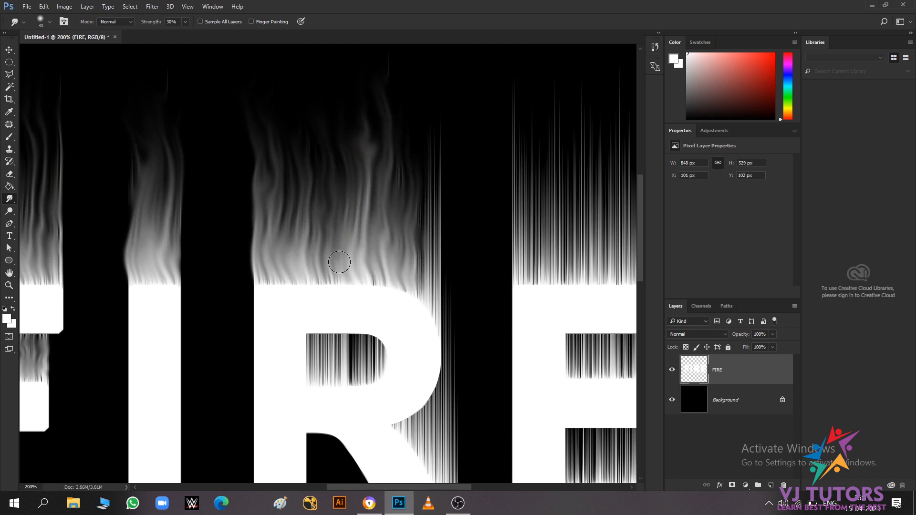
{"action": "key", "text": "ctrl+z"}
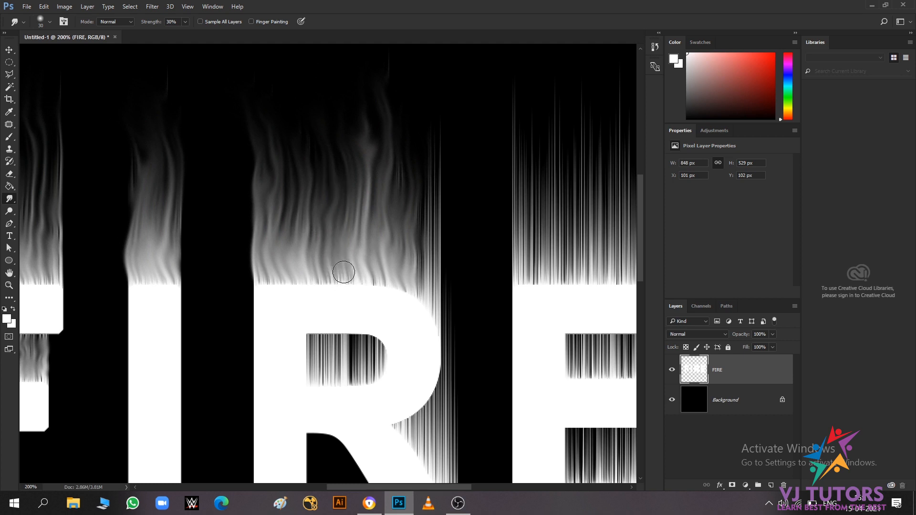
{"action": "left_click_drag", "start_coordinate": [342, 272], "coordinate": [315, 222]}
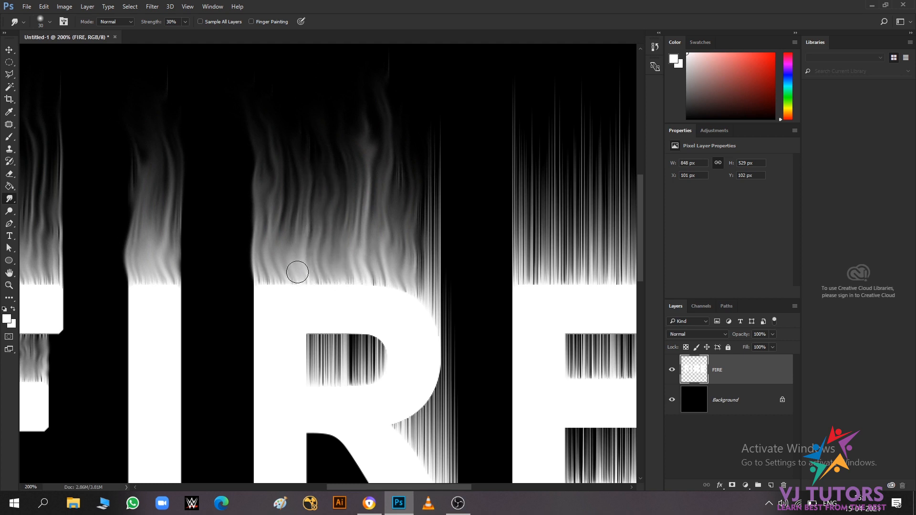
{"action": "left_click_drag", "start_coordinate": [296, 270], "coordinate": [299, 159]}
{"action": "scroll", "coordinate": [419, 291], "scroll_direction": "left", "scroll_amount": 2}
{"action": "scroll", "coordinate": [425, 294], "scroll_direction": "right", "scroll_amount": 4}
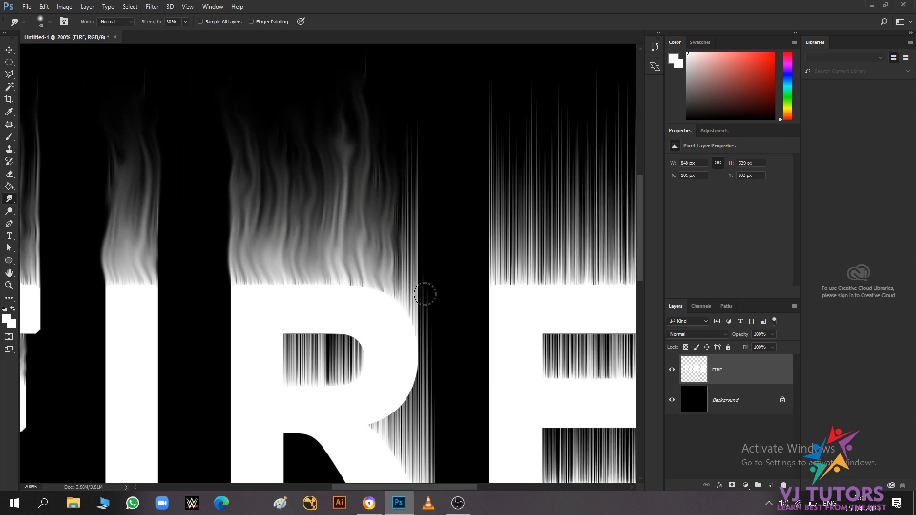
{"action": "mouse_move", "coordinate": [399, 299]}
{"action": "left_mouse_down"}
{"action": "mouse_move", "coordinate": [397, 233]}
{"action": "mouse_move", "coordinate": [370, 147]}
{"action": "left_mouse_up"}
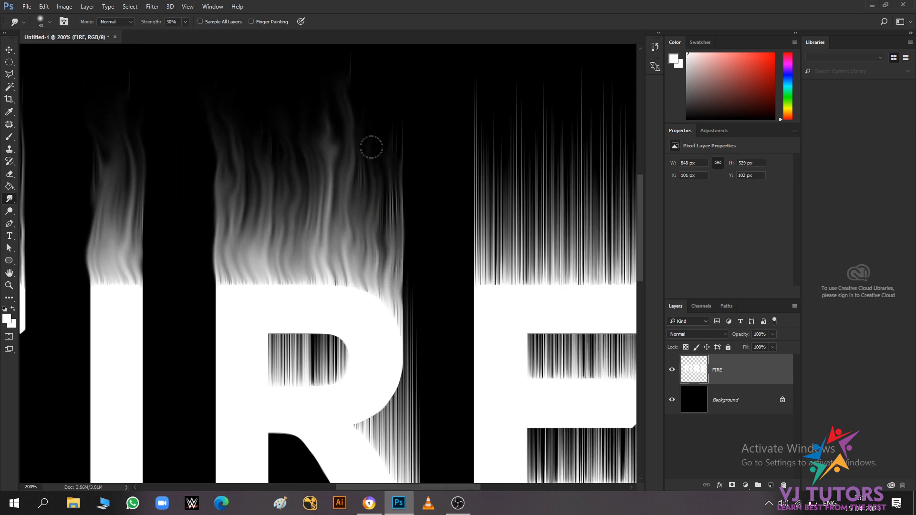
{"action": "left_click_drag", "start_coordinate": [400, 265], "coordinate": [386, 164]}
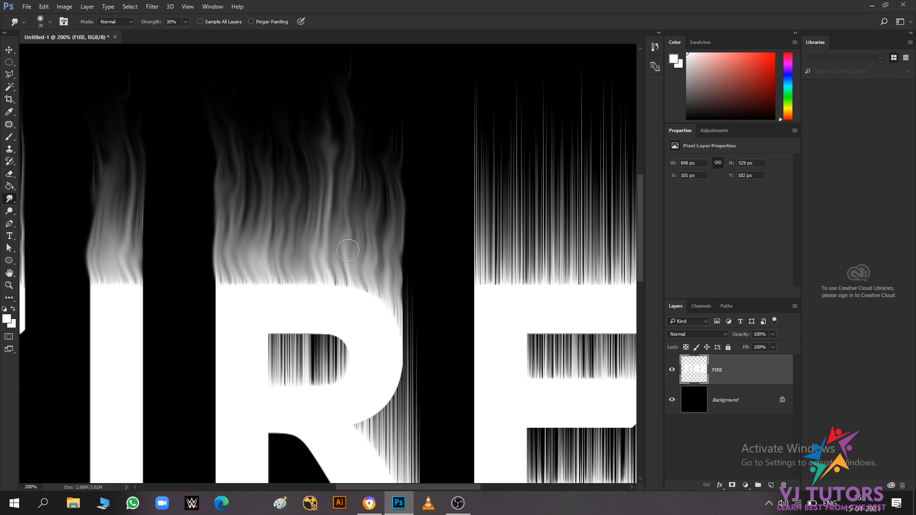
- Smudge the streaks beside the R's bowl and leg and inside its counter into wavy flames, reducing the Smudge brush in stages to size 10
{"action": "scroll", "coordinate": [374, 289], "scroll_direction": "down", "scroll_amount": 5}
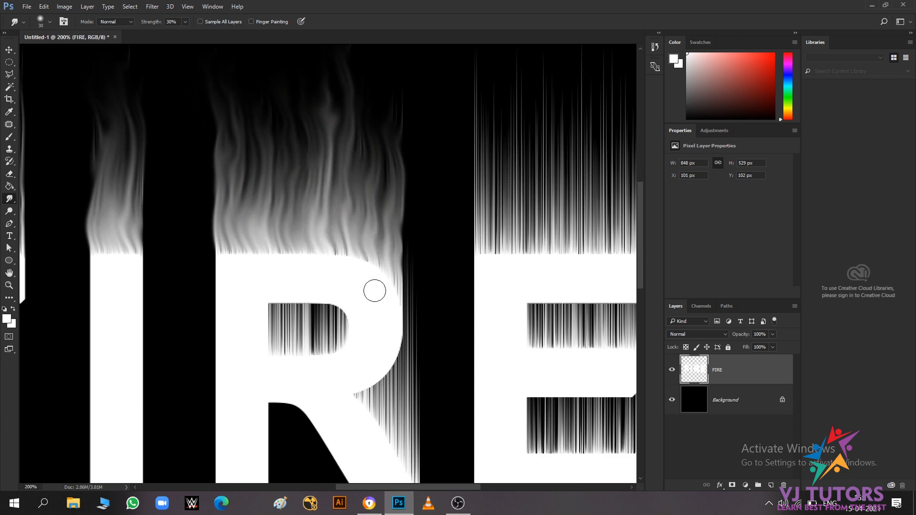
{"action": "scroll", "coordinate": [375, 291], "scroll_direction": "down", "scroll_amount": 1}
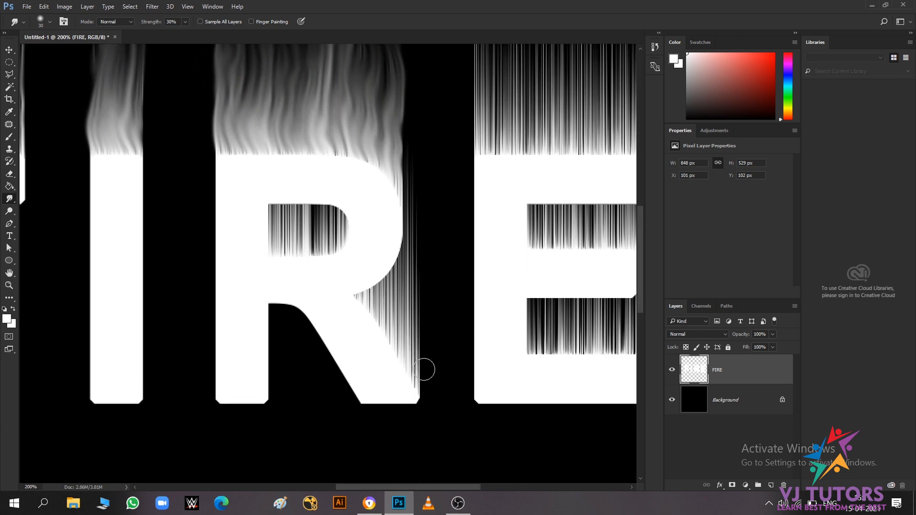
{"action": "mouse_move", "coordinate": [418, 369]}
{"action": "left_mouse_down"}
{"action": "mouse_move", "coordinate": [414, 295]}
{"action": "mouse_move", "coordinate": [404, 256]}
{"action": "mouse_move", "coordinate": [420, 358]}
{"action": "mouse_move", "coordinate": [416, 251]}
{"action": "mouse_move", "coordinate": [420, 290]}
{"action": "mouse_move", "coordinate": [403, 307]}
{"action": "mouse_move", "coordinate": [425, 357]}
{"action": "left_mouse_up"}
{"action": "key", "text": "bracketleft"}
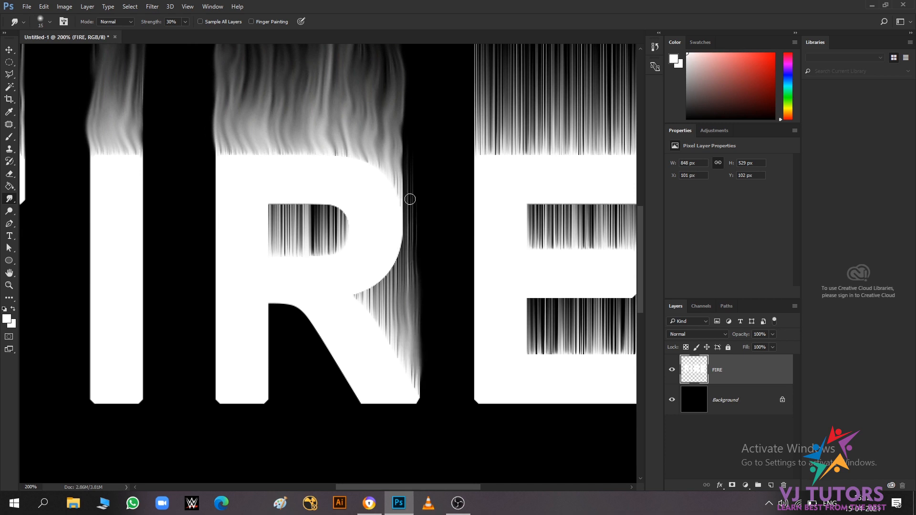
{"action": "left_click_drag", "start_coordinate": [412, 251], "coordinate": [409, 276]}
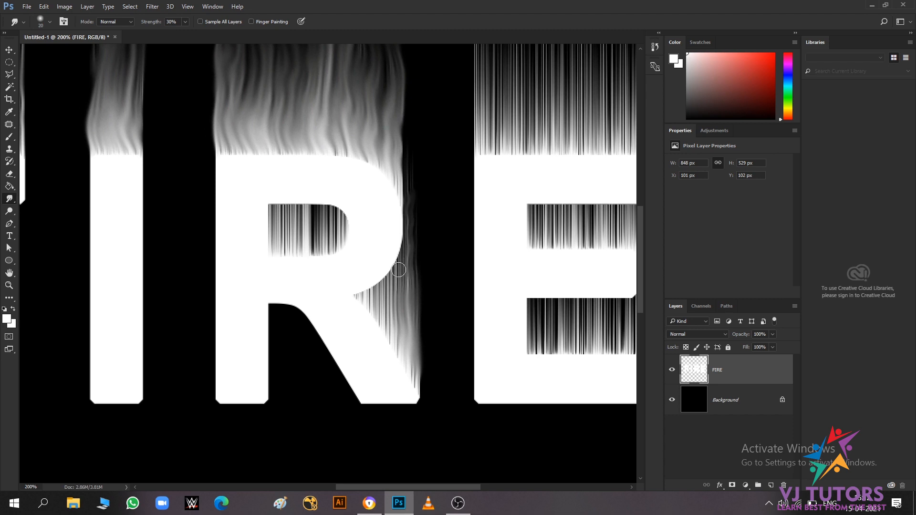
{"action": "mouse_move", "coordinate": [401, 273]}
{"action": "left_mouse_down"}
{"action": "mouse_move", "coordinate": [385, 293]}
{"action": "mouse_move", "coordinate": [397, 299]}
{"action": "mouse_move", "coordinate": [386, 311]}
{"action": "mouse_move", "coordinate": [399, 326]}
{"action": "left_mouse_up"}
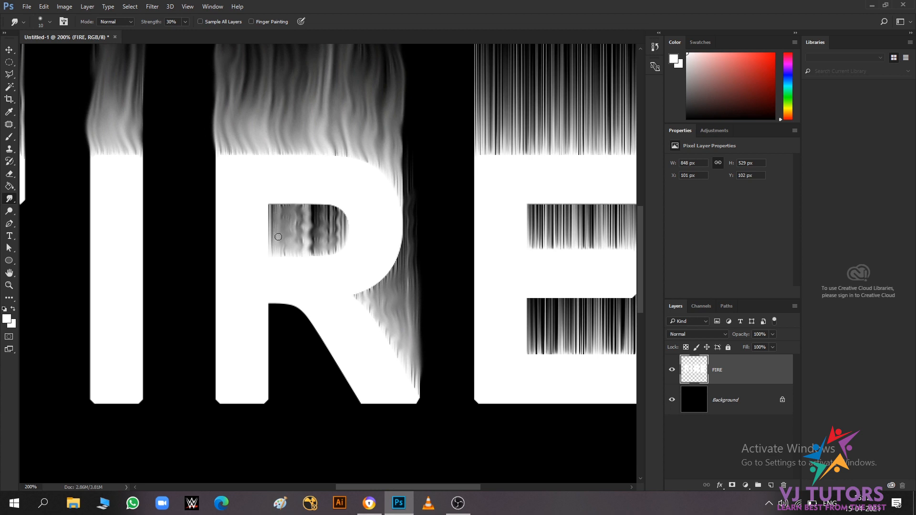
- Enlarge the Smudge brush to size 30 and smudge the streaks above the left half of the letter E upward into wavy flames
{"action": "scroll", "coordinate": [357, 245], "scroll_direction": "left", "scroll_amount": 2}
{"action": "scroll", "coordinate": [356, 244], "scroll_direction": "right", "scroll_amount": 6}
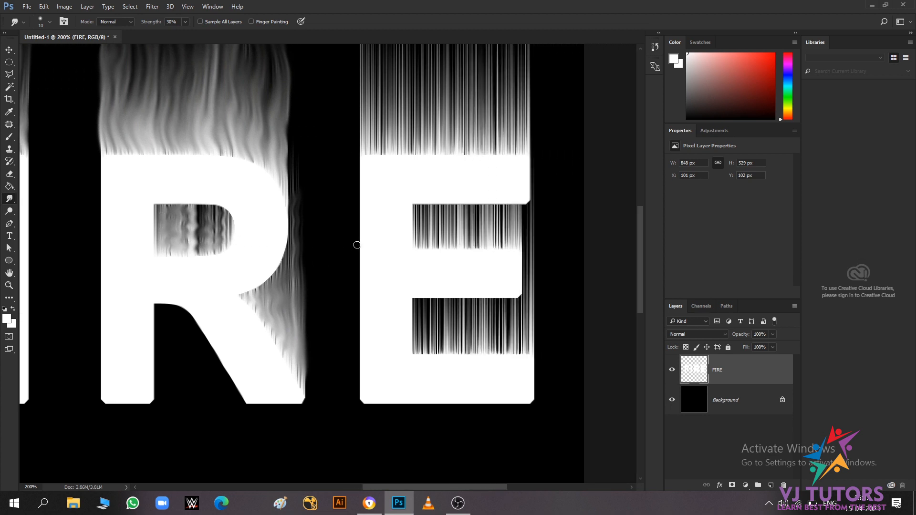
{"action": "scroll", "coordinate": [356, 245], "scroll_direction": "up", "scroll_amount": 3}
{"action": "scroll", "coordinate": [357, 245], "scroll_direction": "right", "scroll_amount": 2}
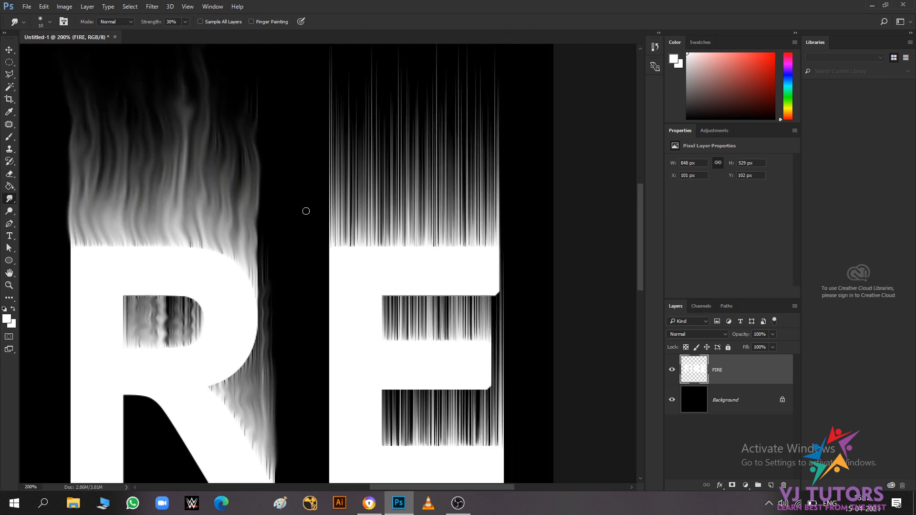
{"action": "key", "text": "bracketright"}
{"action": "left_click_drag", "start_coordinate": [332, 227], "coordinate": [313, 97]}
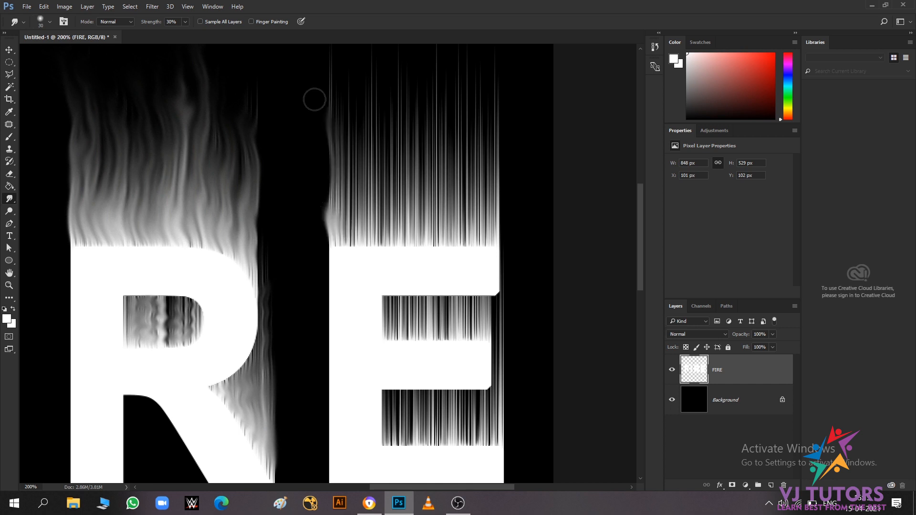
{"action": "mouse_move", "coordinate": [346, 205]}
{"action": "left_mouse_down"}
{"action": "mouse_move", "coordinate": [342, 156]}
{"action": "mouse_move", "coordinate": [314, 69]}
{"action": "mouse_move", "coordinate": [363, 235]}
{"action": "mouse_move", "coordinate": [334, 101]}
{"action": "mouse_move", "coordinate": [376, 225]}
{"action": "mouse_move", "coordinate": [341, 56]}
{"action": "mouse_move", "coordinate": [378, 212]}
{"action": "mouse_move", "coordinate": [369, 151]}
{"action": "mouse_move", "coordinate": [337, 64]}
{"action": "mouse_move", "coordinate": [350, 146]}
{"action": "mouse_move", "coordinate": [346, 239]}
{"action": "mouse_move", "coordinate": [324, 62]}
{"action": "mouse_move", "coordinate": [392, 232]}
{"action": "mouse_move", "coordinate": [393, 149]}
{"action": "mouse_move", "coordinate": [371, 69]}
{"action": "mouse_move", "coordinate": [390, 196]}
{"action": "mouse_move", "coordinate": [376, 231]}
{"action": "mouse_move", "coordinate": [365, 221]}
{"action": "mouse_move", "coordinate": [378, 96]}
{"action": "left_mouse_up"}
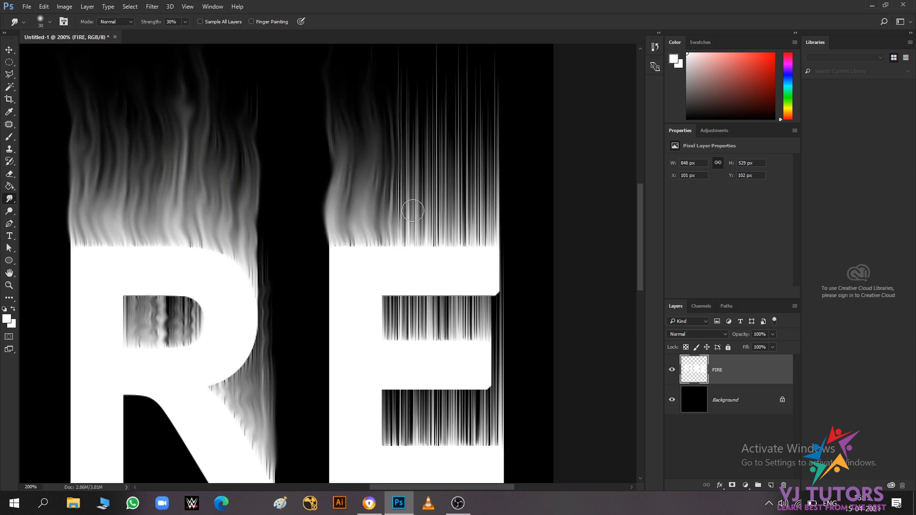
{"action": "left_click_drag", "start_coordinate": [412, 234], "coordinate": [409, 92]}
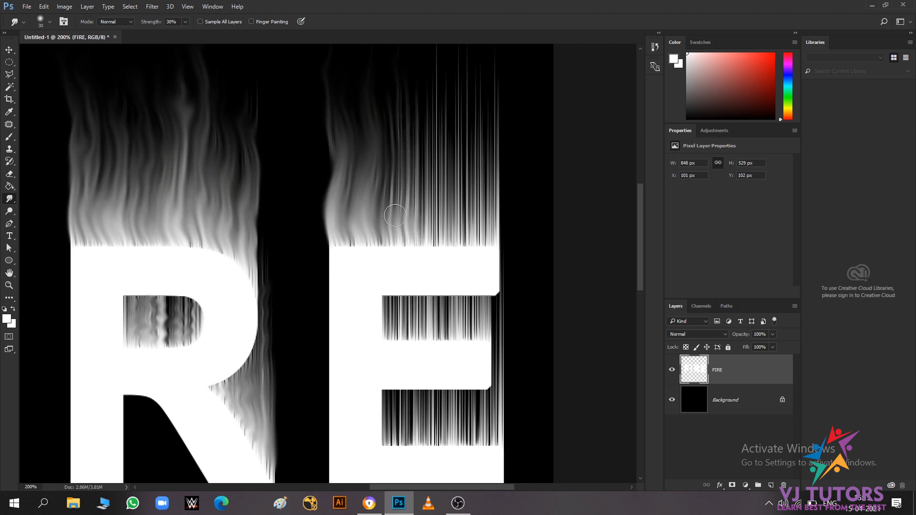
{"action": "mouse_move", "coordinate": [389, 220]}
{"action": "left_mouse_down"}
{"action": "mouse_move", "coordinate": [395, 119]}
{"action": "mouse_move", "coordinate": [374, 73]}
{"action": "left_mouse_up"}
{"action": "left_click_drag", "start_coordinate": [435, 231], "coordinate": [414, 125]}
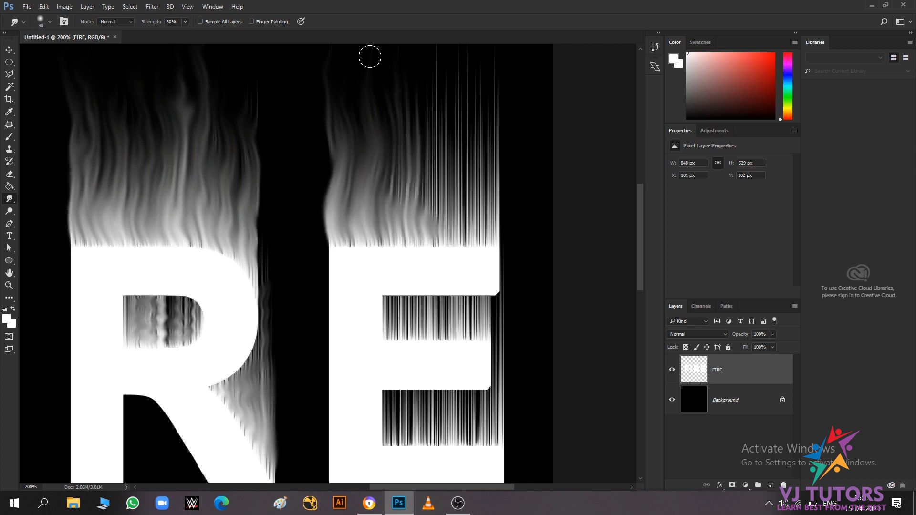
{"action": "left_click_drag", "start_coordinate": [401, 205], "coordinate": [396, 125]}
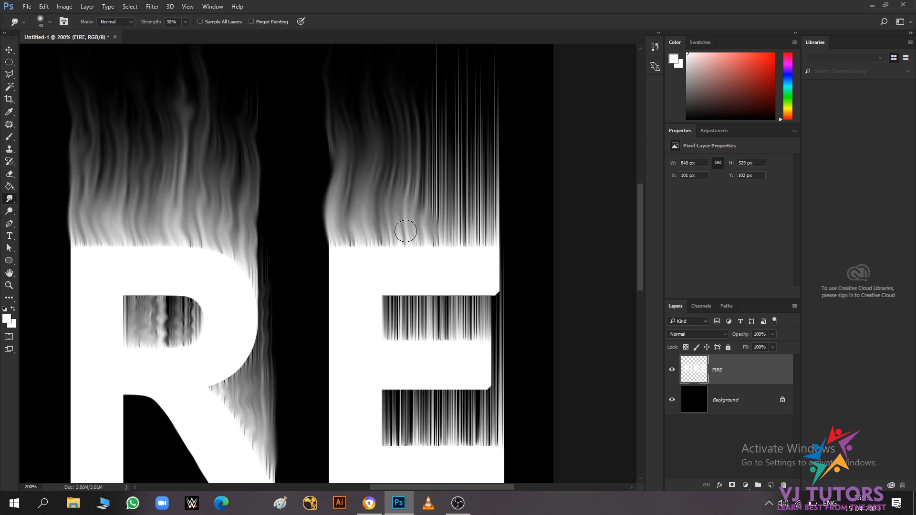
{"action": "mouse_move", "coordinate": [388, 225]}
{"action": "left_mouse_down"}
{"action": "mouse_move", "coordinate": [400, 105]}
{"action": "mouse_move", "coordinate": [386, 88]}
{"action": "left_mouse_up"}
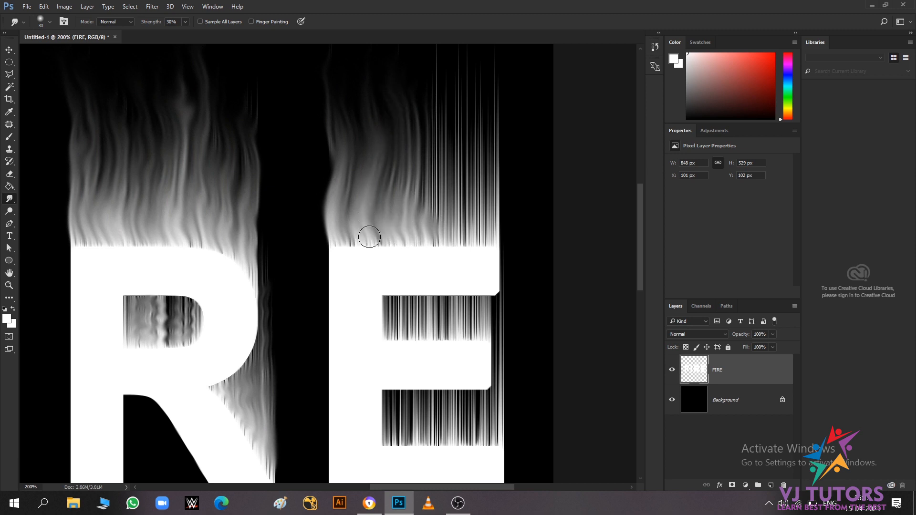
{"action": "left_click_drag", "start_coordinate": [368, 237], "coordinate": [368, 115]}
- Smudge the remaining straight streaks above the right half of the letter E upward into wavy flames
{"action": "mouse_move", "coordinate": [451, 231]}
{"action": "left_mouse_down"}
{"action": "mouse_move", "coordinate": [440, 217]}
{"action": "mouse_move", "coordinate": [437, 102]}
{"action": "left_mouse_up"}
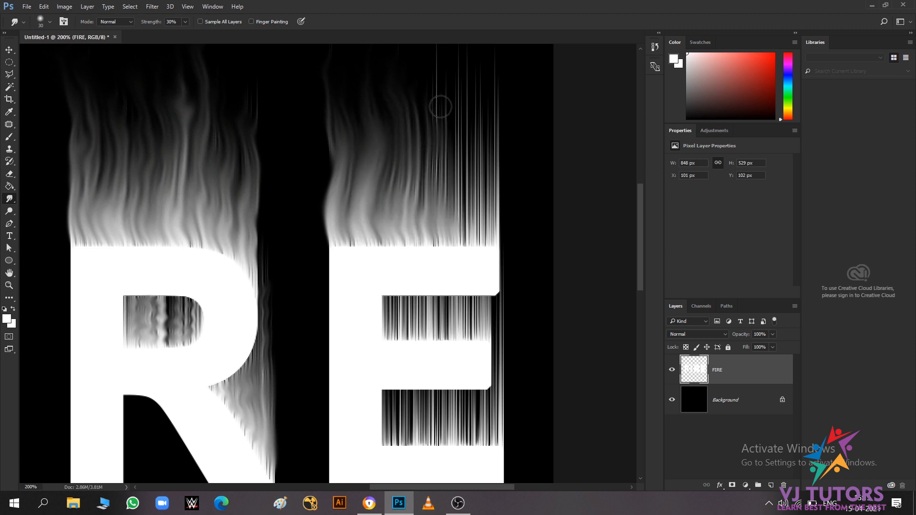
{"action": "left_click_drag", "start_coordinate": [477, 228], "coordinate": [458, 104]}
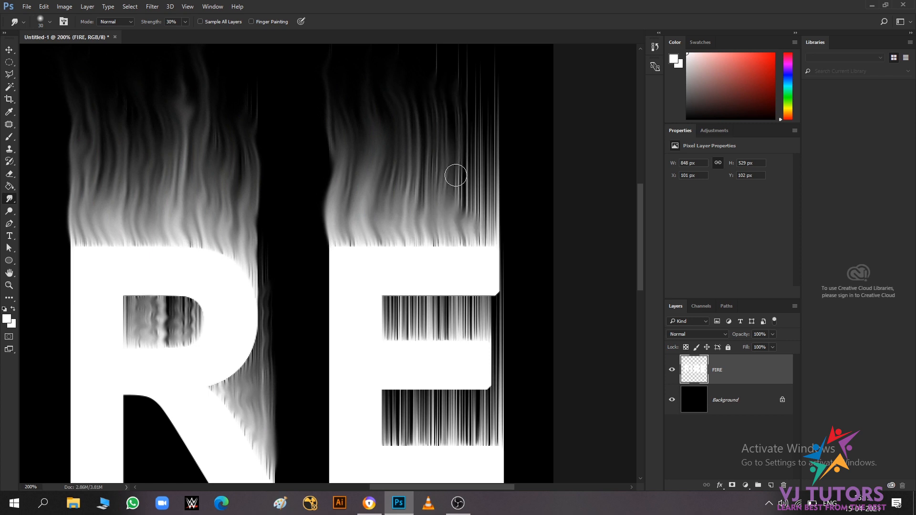
{"action": "left_click_drag", "start_coordinate": [452, 178], "coordinate": [425, 107]}
{"action": "left_click_drag", "start_coordinate": [436, 191], "coordinate": [417, 72]}
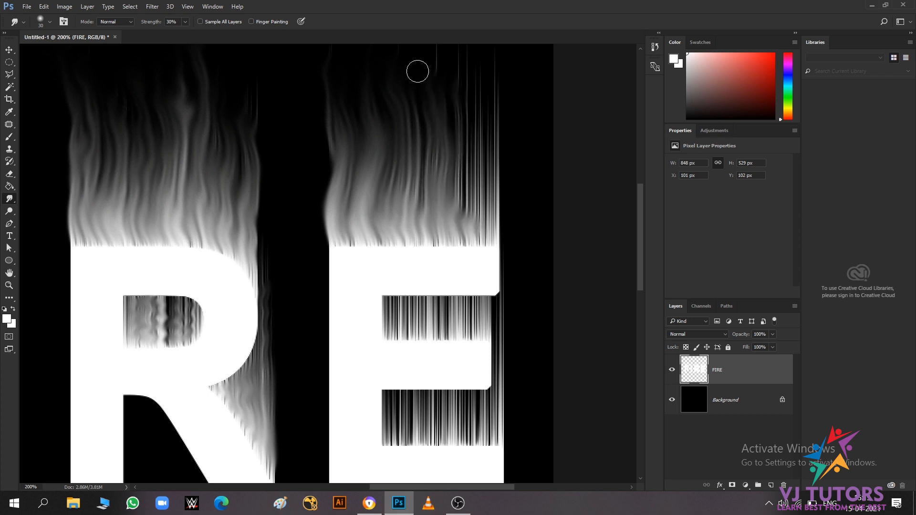
{"action": "left_click_drag", "start_coordinate": [482, 229], "coordinate": [452, 90]}
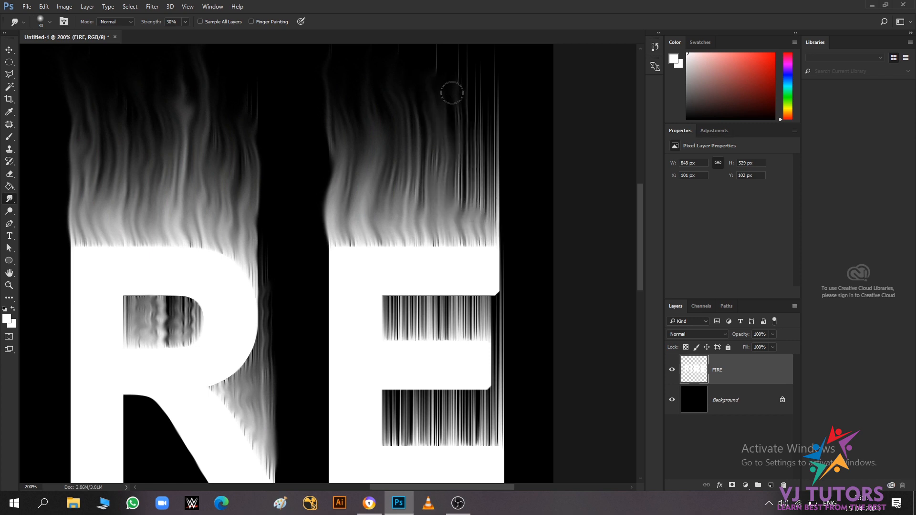
{"action": "left_click_drag", "start_coordinate": [471, 193], "coordinate": [461, 96]}
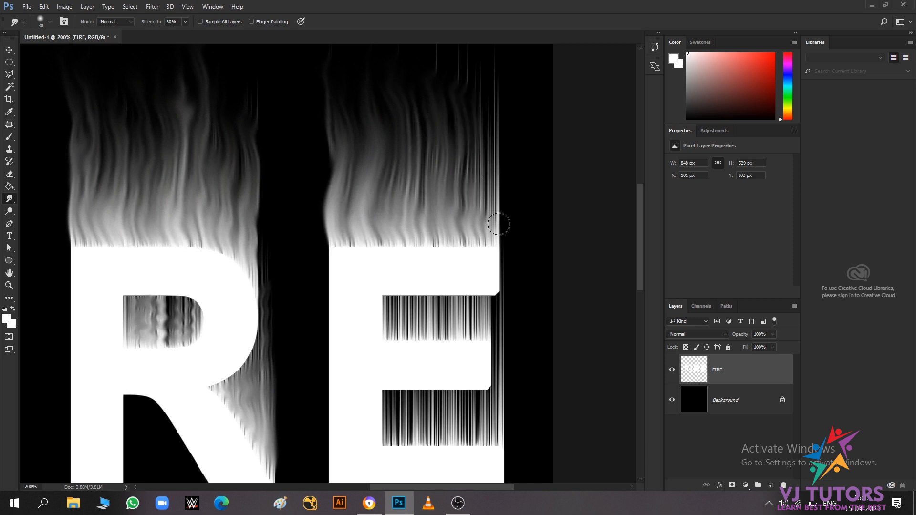
{"action": "left_click_drag", "start_coordinate": [500, 220], "coordinate": [481, 125]}
{"action": "left_click_drag", "start_coordinate": [478, 202], "coordinate": [468, 99]}
{"action": "left_click_drag", "start_coordinate": [496, 174], "coordinate": [479, 83]}
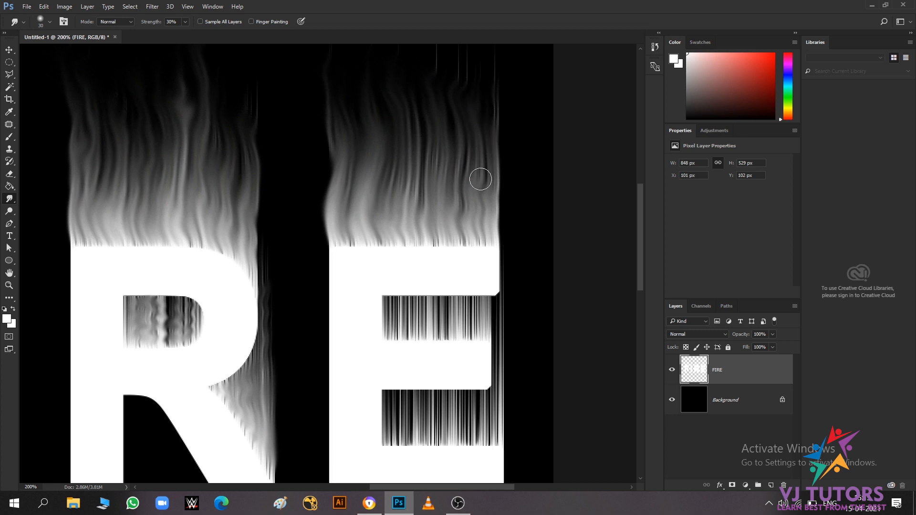
{"action": "left_click_drag", "start_coordinate": [480, 178], "coordinate": [438, 59]}
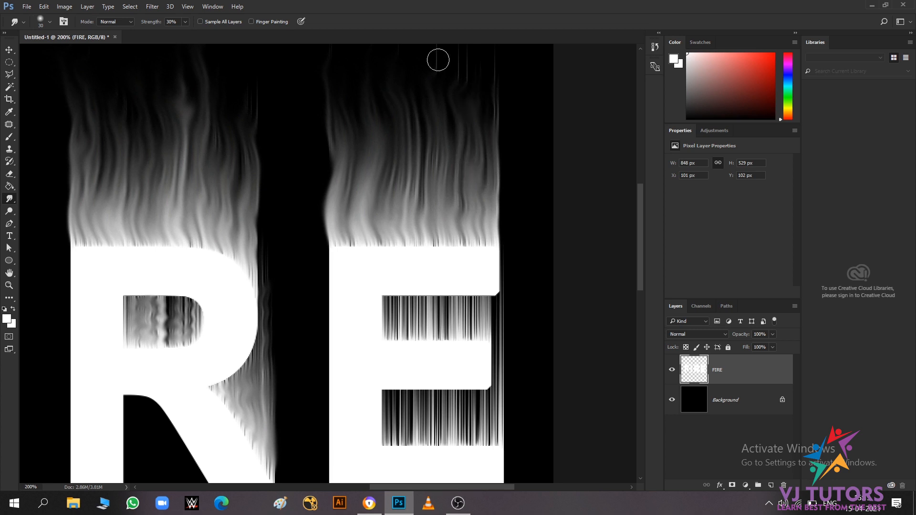
- Blend the middle of the flames above the letter E with additional upward smudge strokes
{"action": "right_click", "coordinate": [413, 156]}
{"action": "left_click", "coordinate": [430, 183]}
{"action": "left_click_drag", "start_coordinate": [415, 179], "coordinate": [417, 99]}
{"action": "left_click_drag", "start_coordinate": [426, 204], "coordinate": [446, 87]}
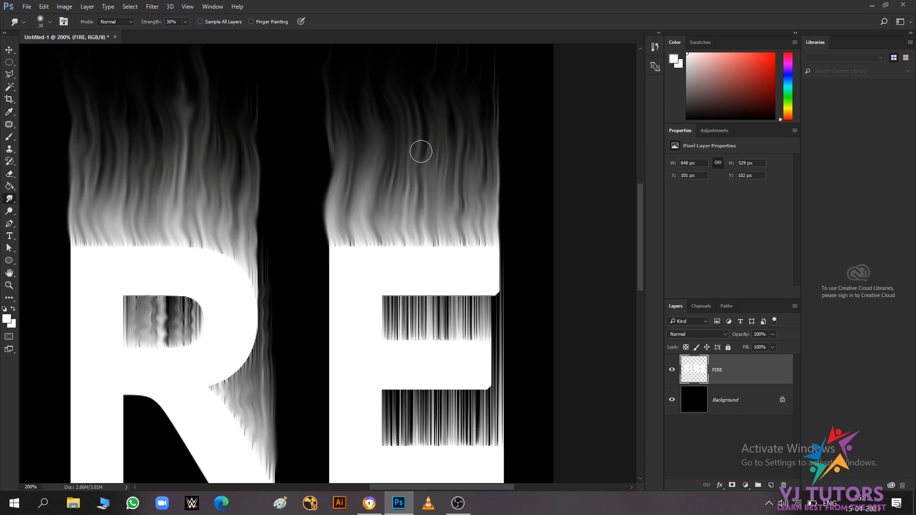
{"action": "left_click_drag", "start_coordinate": [422, 169], "coordinate": [437, 61]}
{"action": "left_click_drag", "start_coordinate": [414, 226], "coordinate": [423, 93]}
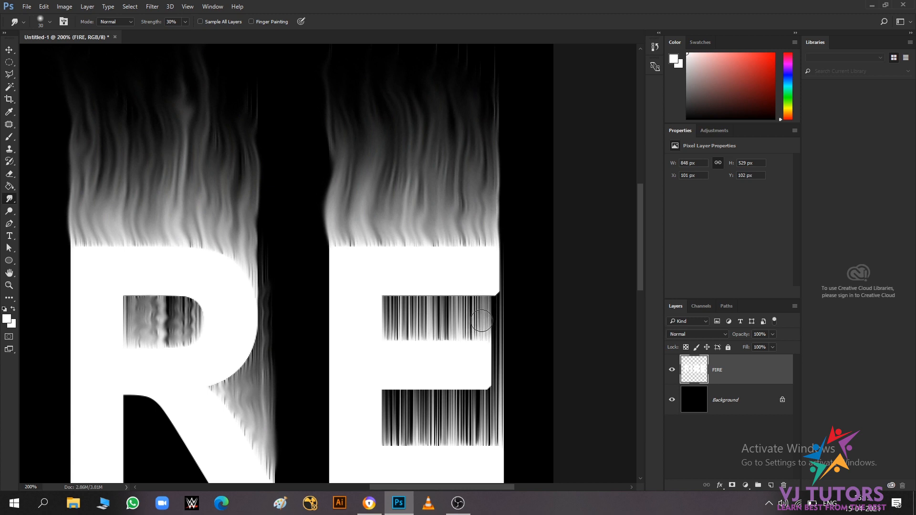
- Smudge the streaks between the E's upper and middle arms into wavy flames, reducing the Smudge brush to size 15
{"action": "mouse_move", "coordinate": [486, 328]}
{"action": "left_mouse_down"}
{"action": "mouse_move", "coordinate": [474, 326]}
{"action": "mouse_move", "coordinate": [484, 313]}
{"action": "mouse_move", "coordinate": [474, 312]}
{"action": "left_mouse_up"}
{"action": "key", "text": "bracketleft"}
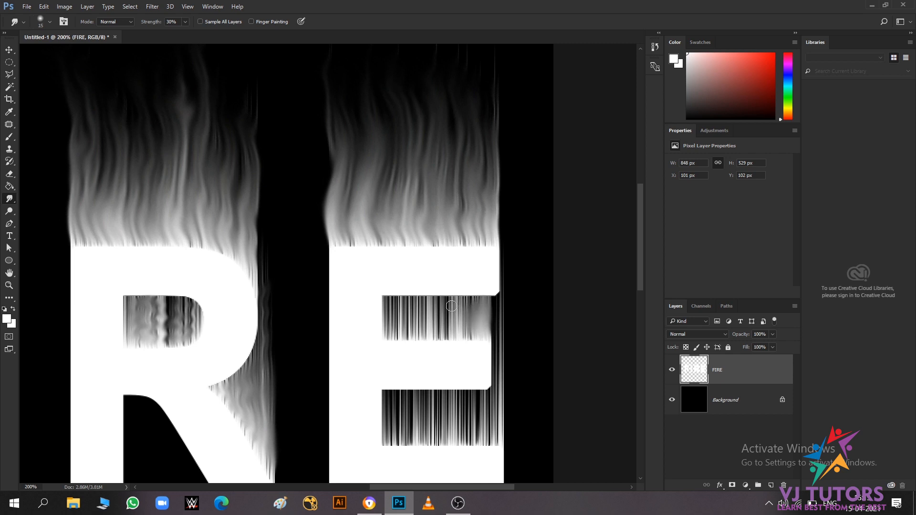
{"action": "mouse_move", "coordinate": [451, 306]}
{"action": "left_mouse_down"}
{"action": "mouse_move", "coordinate": [465, 327]}
{"action": "mouse_move", "coordinate": [429, 316]}
{"action": "mouse_move", "coordinate": [434, 326]}
{"action": "left_mouse_up"}
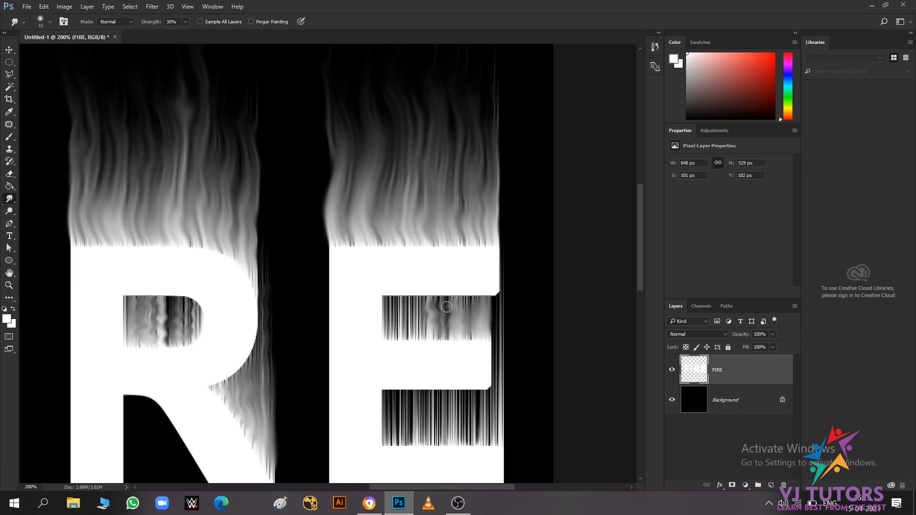
{"action": "left_click_drag", "start_coordinate": [416, 304], "coordinate": [422, 332]}
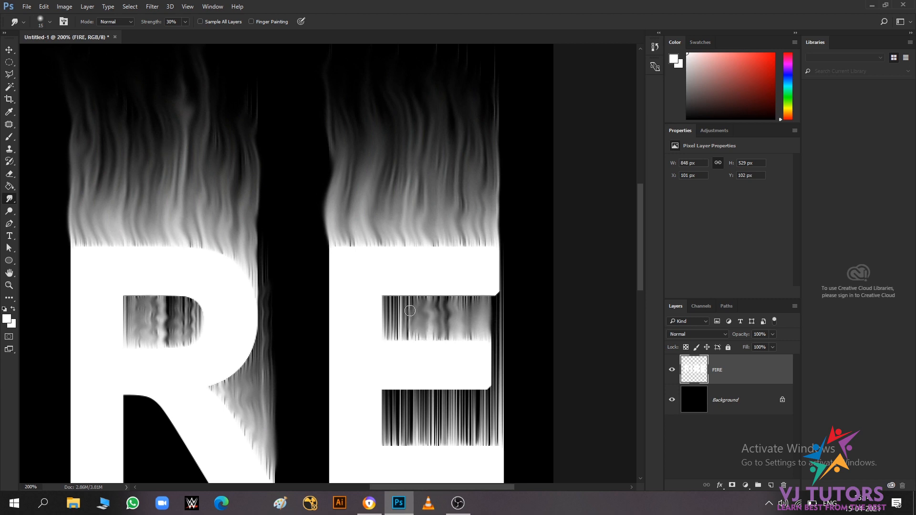
{"action": "mouse_move", "coordinate": [403, 303]}
{"action": "left_mouse_down"}
{"action": "mouse_move", "coordinate": [395, 314]}
{"action": "mouse_move", "coordinate": [404, 330]}
{"action": "left_mouse_up"}
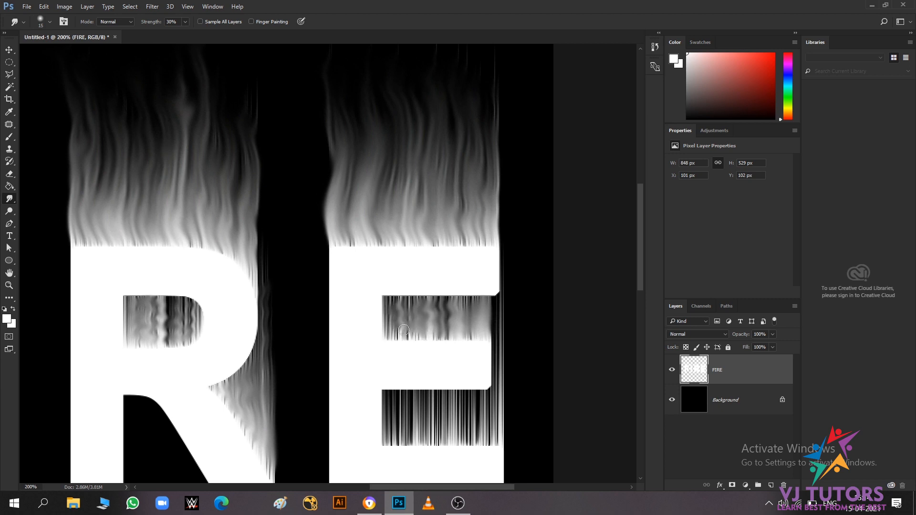
{"action": "left_click_drag", "start_coordinate": [407, 302], "coordinate": [413, 319]}
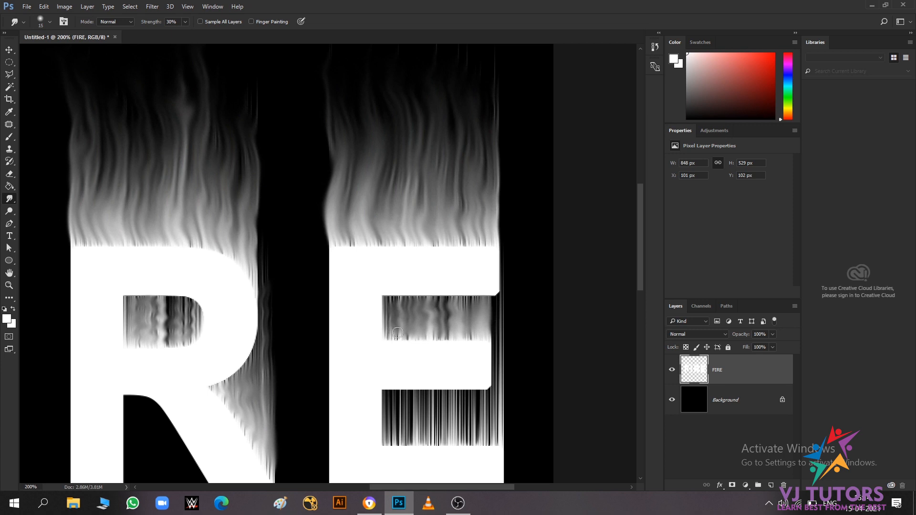
- Smudge the streaks along the E's right edge and between its middle and lower arms into wavy flames
{"action": "scroll", "coordinate": [472, 395], "scroll_direction": "down", "scroll_amount": 3}
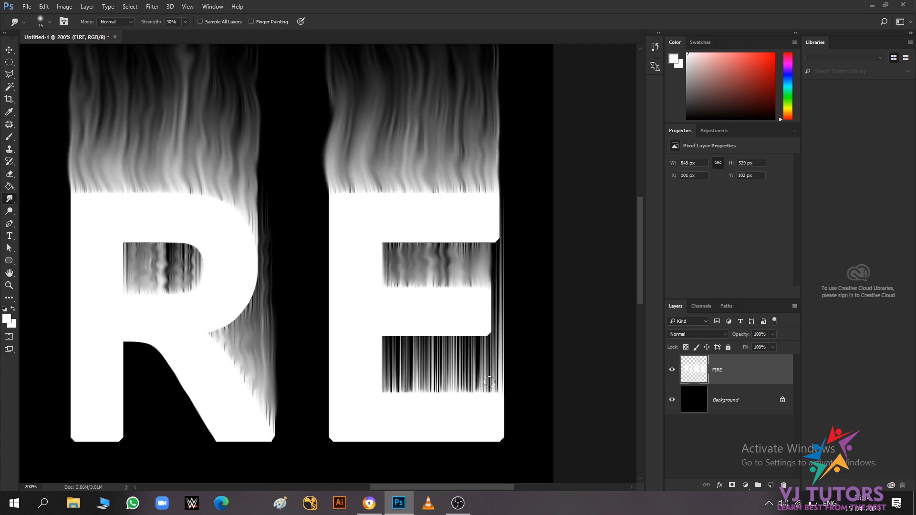
{"action": "mouse_move", "coordinate": [503, 382]}
{"action": "left_mouse_down"}
{"action": "mouse_move", "coordinate": [503, 354]}
{"action": "mouse_move", "coordinate": [495, 355]}
{"action": "mouse_move", "coordinate": [508, 349]}
{"action": "mouse_move", "coordinate": [502, 379]}
{"action": "left_mouse_up"}
{"action": "left_click_drag", "start_coordinate": [503, 333], "coordinate": [499, 260]}
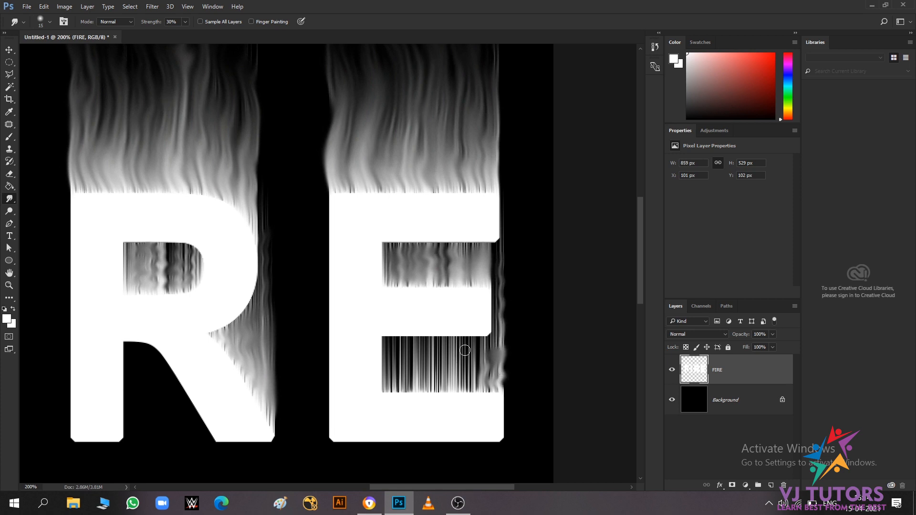
{"action": "mouse_move", "coordinate": [473, 344]}
{"action": "left_mouse_down"}
{"action": "mouse_move", "coordinate": [461, 372]}
{"action": "mouse_move", "coordinate": [474, 388]}
{"action": "left_mouse_up"}
{"action": "mouse_move", "coordinate": [454, 355]}
{"action": "left_mouse_down"}
{"action": "mouse_move", "coordinate": [445, 374]}
{"action": "mouse_move", "coordinate": [460, 379]}
{"action": "mouse_move", "coordinate": [447, 387]}
{"action": "mouse_move", "coordinate": [435, 343]}
{"action": "mouse_move", "coordinate": [419, 349]}
{"action": "mouse_move", "coordinate": [431, 357]}
{"action": "mouse_move", "coordinate": [429, 384]}
{"action": "left_mouse_up"}
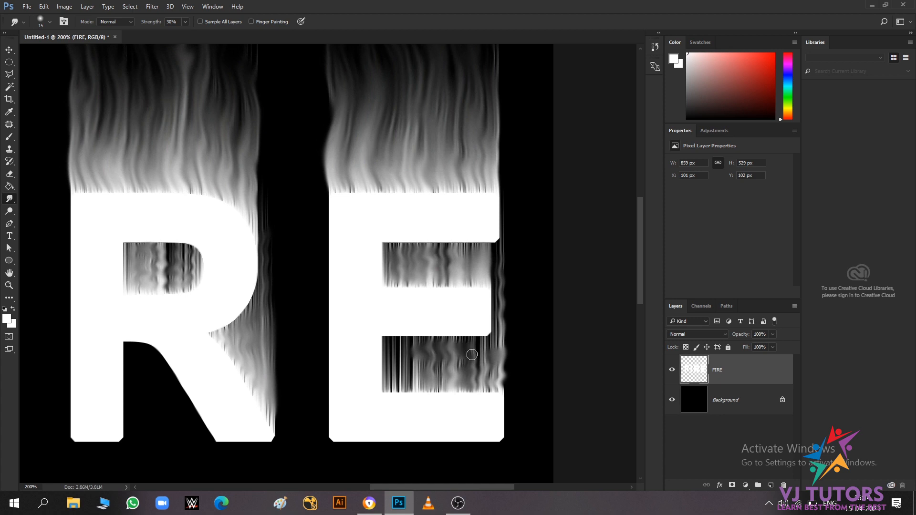
{"action": "left_click_drag", "start_coordinate": [485, 347], "coordinate": [490, 380]}
{"action": "mouse_move", "coordinate": [411, 344]}
{"action": "left_mouse_down"}
{"action": "mouse_move", "coordinate": [407, 359]}
{"action": "mouse_move", "coordinate": [419, 371]}
{"action": "mouse_move", "coordinate": [412, 386]}
{"action": "mouse_move", "coordinate": [404, 366]}
{"action": "mouse_move", "coordinate": [403, 386]}
{"action": "left_mouse_up"}
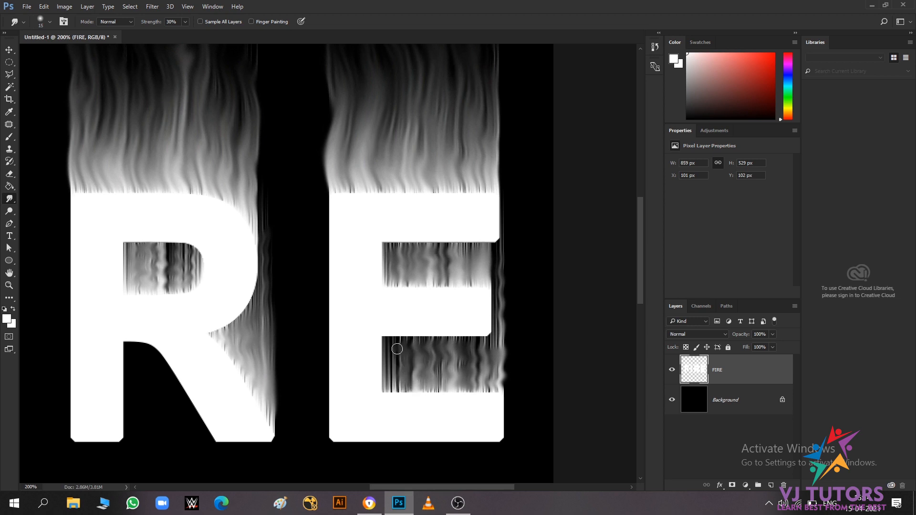
{"action": "left_click_drag", "start_coordinate": [392, 347], "coordinate": [394, 383]}
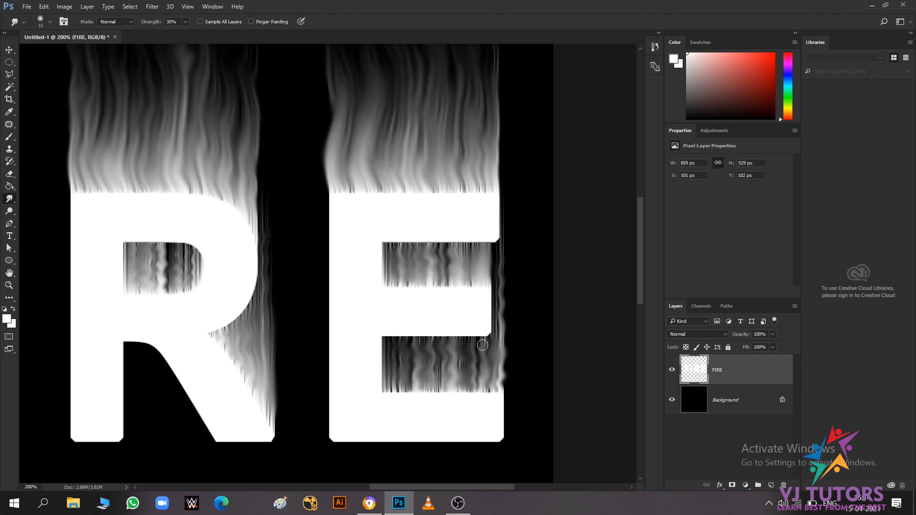
- Fit the whole canvas in view and merge the FIRE layer with the Background layer
{"action": "scroll", "coordinate": [596, 344], "scroll_direction": "right", "scroll_amount": 1}
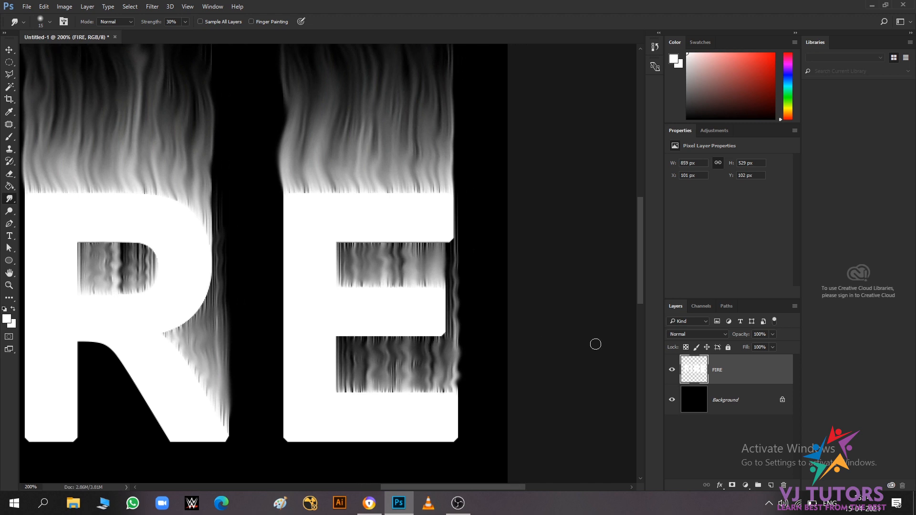
{"action": "key", "text": "ctrl+0"}
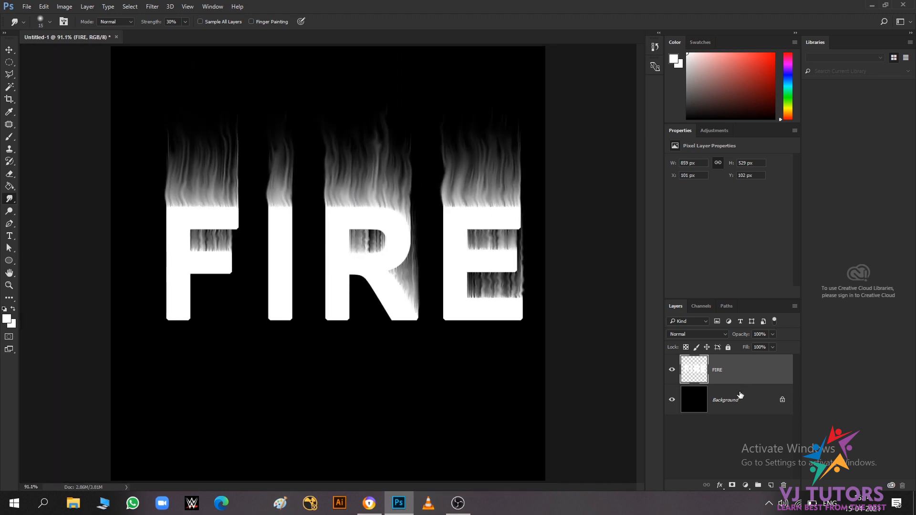
{"action": "left_click", "coordinate": [740, 394], "text": "shift"}
{"action": "left_click", "coordinate": [740, 395]}
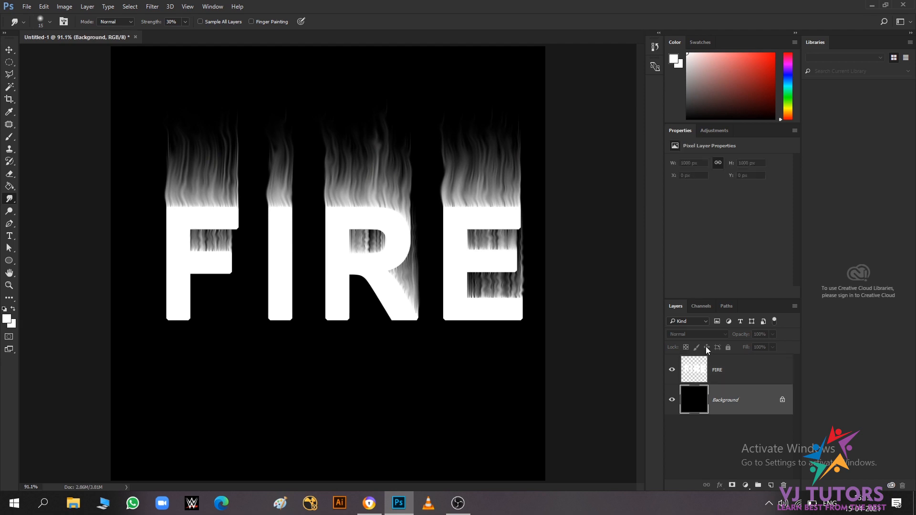
{"action": "left_click", "coordinate": [720, 376], "text": "shift"}
{"action": "right_click", "coordinate": [719, 374]}
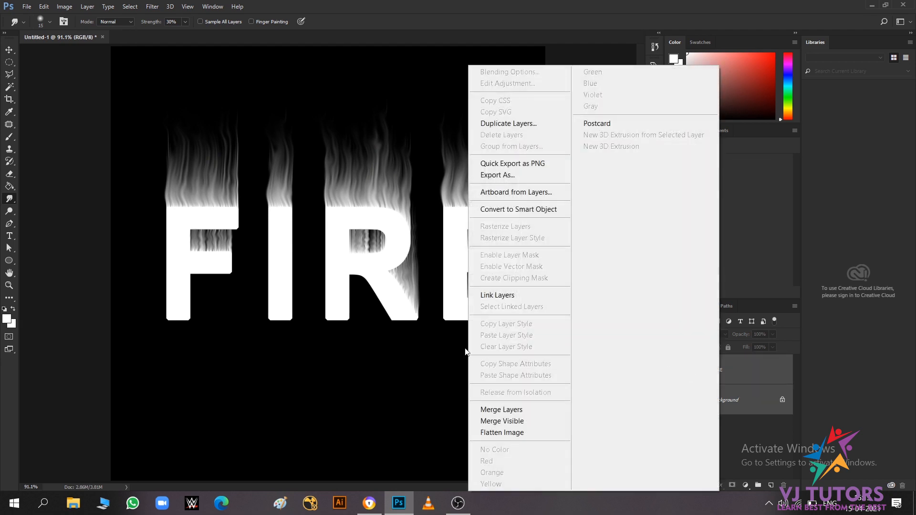
{"action": "left_click", "coordinate": [531, 409]}
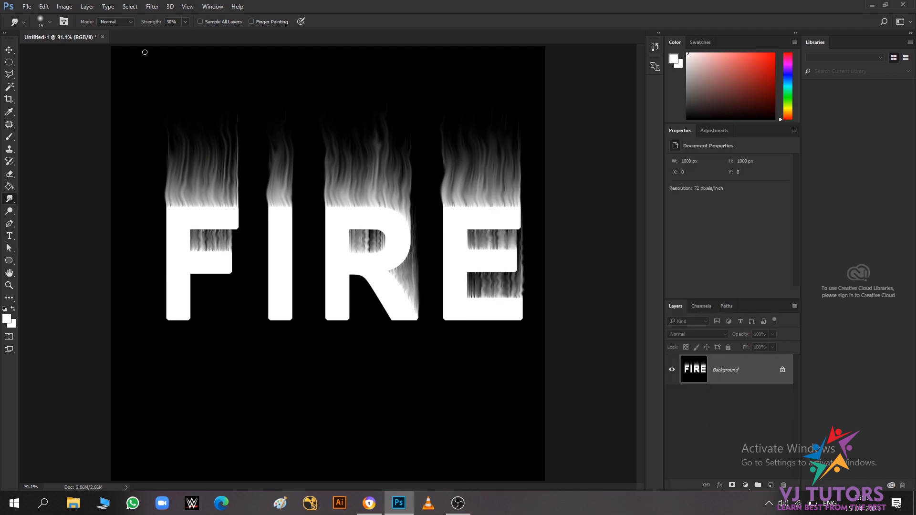
- Start a Color Balance adjustment with midtones at +68, +45, -62, and shift the highlights toward red and yellow
{"action": "left_click", "coordinate": [64, 6]}
{"action": "mouse_move", "coordinate": [100, 36]}
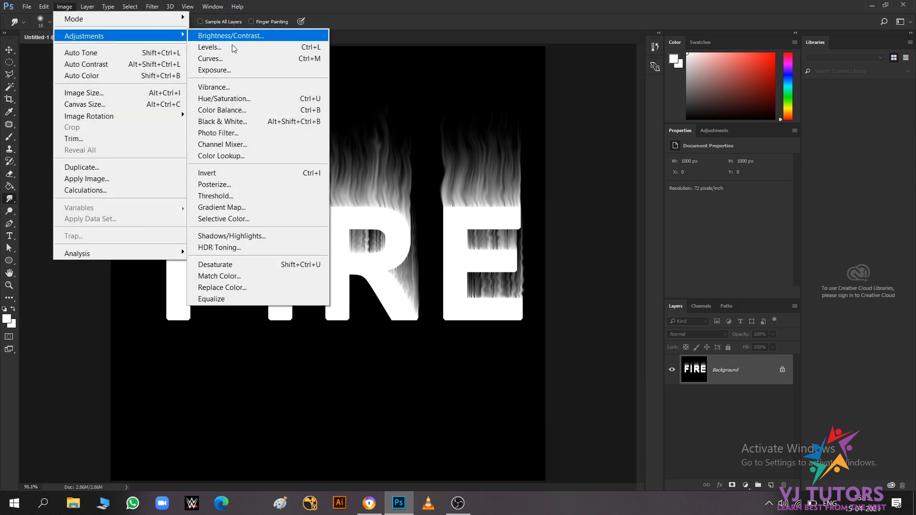
{"action": "left_click", "coordinate": [221, 110]}
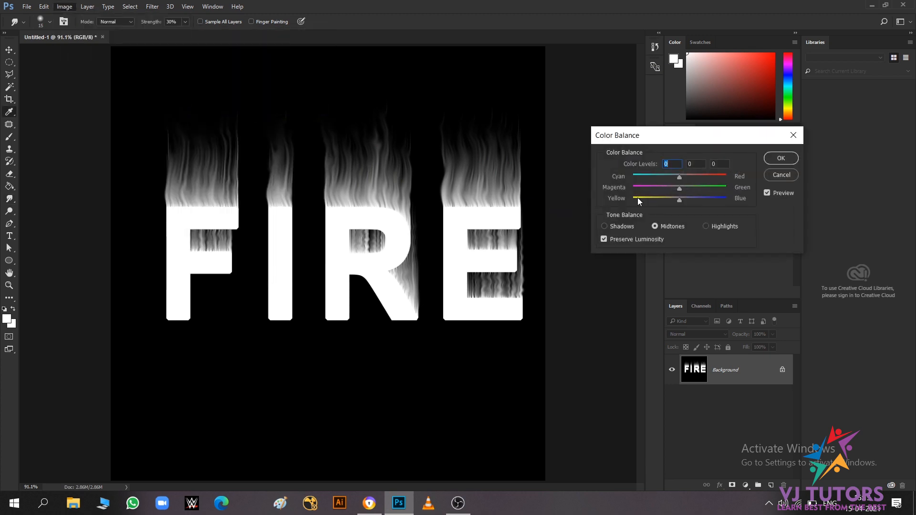
{"action": "left_click_drag", "start_coordinate": [687, 176], "coordinate": [700, 192]}
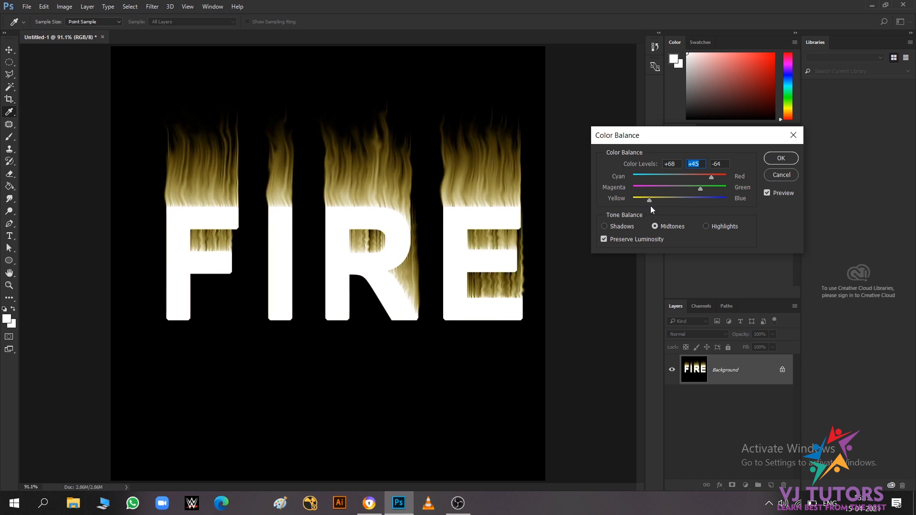
{"action": "left_click", "coordinate": [721, 227]}
{"action": "left_click_drag", "start_coordinate": [682, 177], "coordinate": [659, 201]}
{"action": "left_click", "coordinate": [629, 228]}
- Set the Color Balance midtones to +40, -12, -83 and the highlights to +86, +45, -53
{"action": "left_click", "coordinate": [673, 226]}
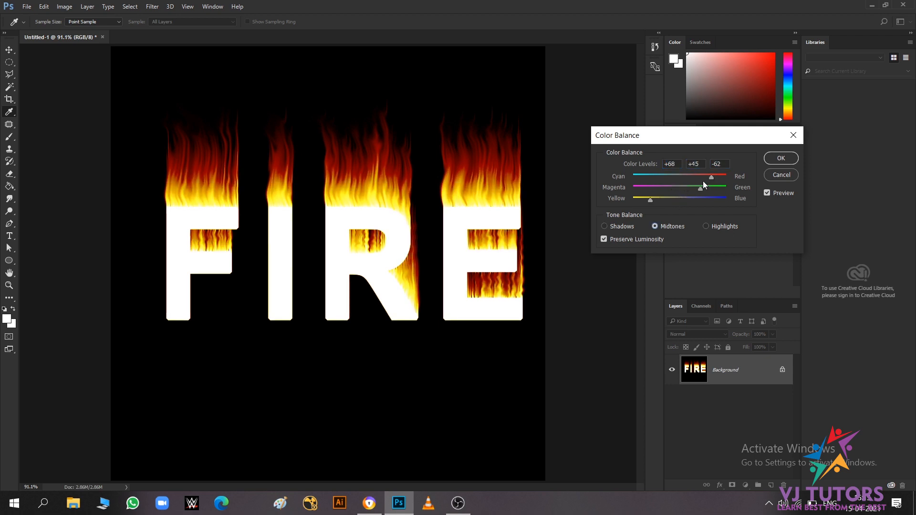
{"action": "left_click_drag", "start_coordinate": [709, 178], "coordinate": [640, 201]}
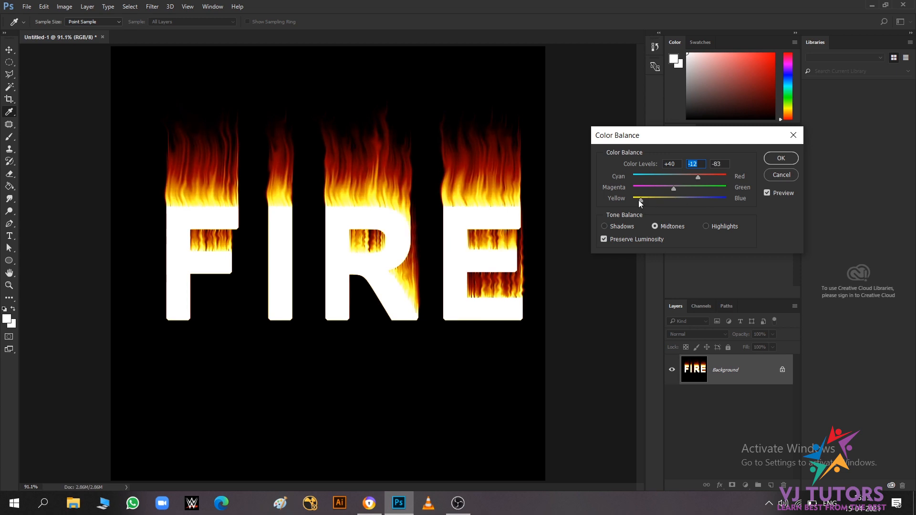
{"action": "left_click", "coordinate": [706, 226]}
{"action": "mouse_move", "coordinate": [704, 176]}
{"action": "left_mouse_down"}
{"action": "mouse_move", "coordinate": [670, 176]}
{"action": "mouse_move", "coordinate": [711, 177]}
{"action": "mouse_move", "coordinate": [656, 189]}
{"action": "mouse_move", "coordinate": [707, 196]}
{"action": "mouse_move", "coordinate": [720, 176]}
{"action": "left_mouse_up"}
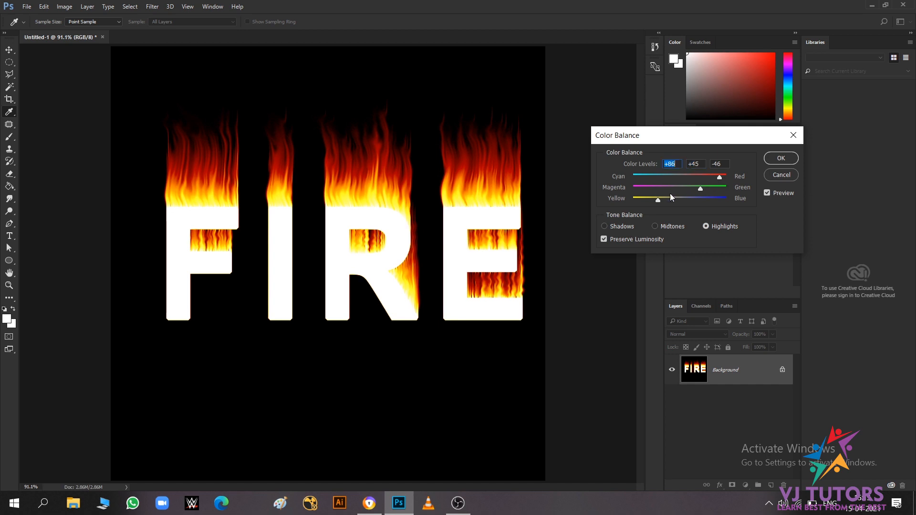
{"action": "mouse_move", "coordinate": [657, 198]}
{"action": "left_mouse_down"}
{"action": "mouse_move", "coordinate": [644, 200]}
{"action": "mouse_move", "coordinate": [654, 204]}
{"action": "left_mouse_up"}
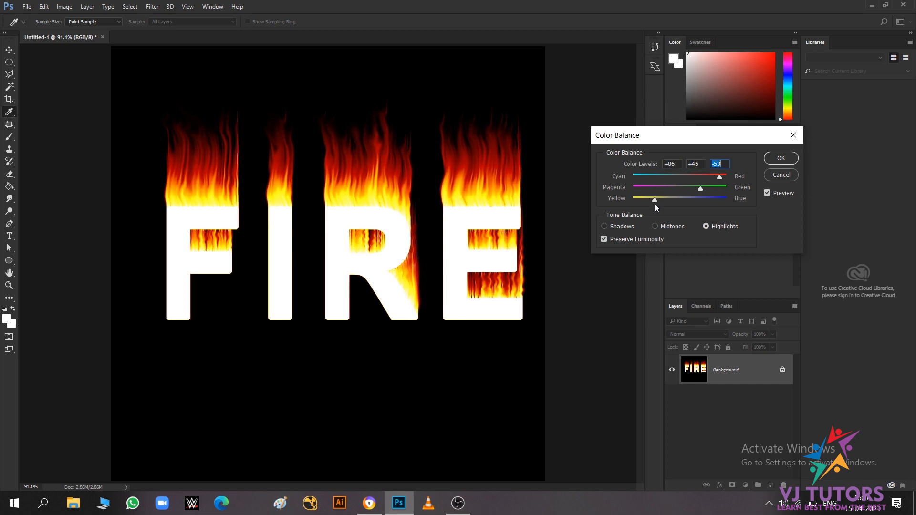
- Set the Color Balance shadows to +67, +40, -33 and apply the adjustment
{"action": "left_click", "coordinate": [624, 226]}
{"action": "left_click_drag", "start_coordinate": [644, 202], "coordinate": [711, 181]}
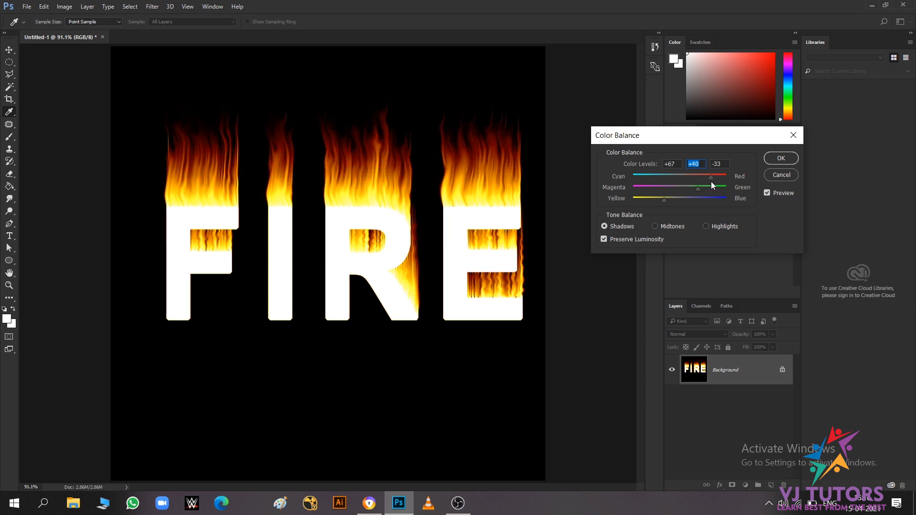
{"action": "left_click", "coordinate": [772, 159]}
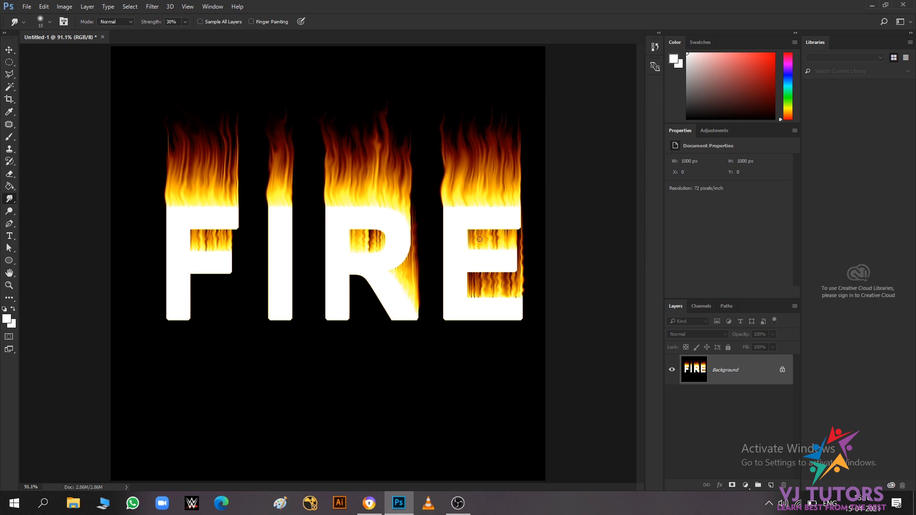
- Add the text FIRE in white Arial Bold at 320 pt and align it exactly over the burning letters
{"action": "left_click", "coordinate": [12, 239]}
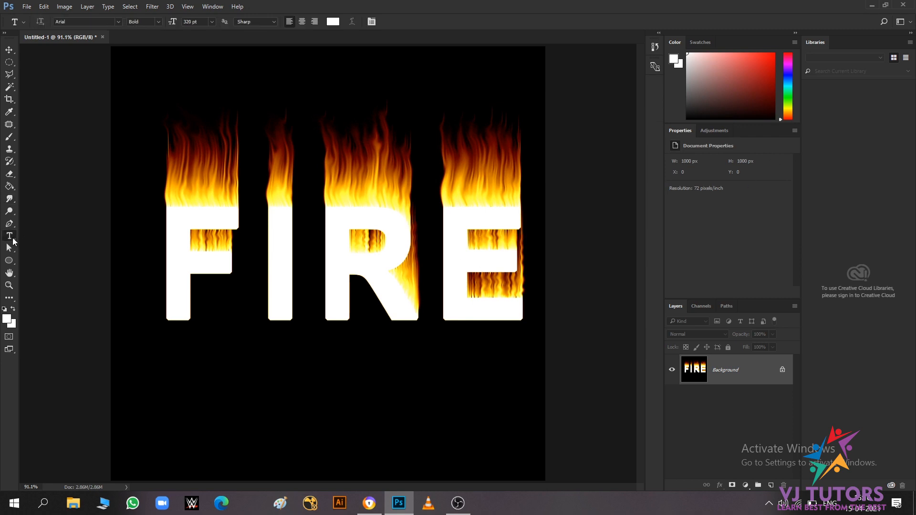
{"action": "left_click", "coordinate": [170, 368]}
{"action": "type", "text": "FIRE"}
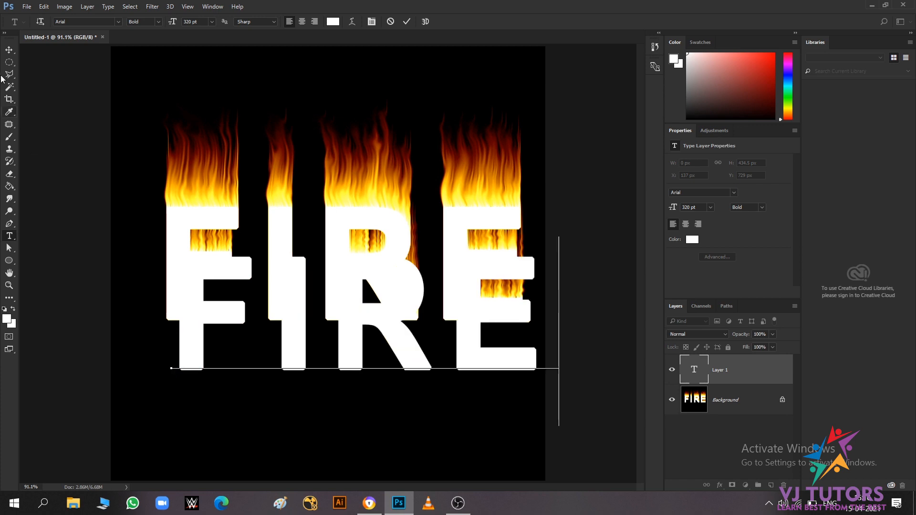
{"action": "left_click", "coordinate": [10, 50]}
{"action": "mouse_move", "coordinate": [205, 349]}
{"action": "left_mouse_down"}
{"action": "mouse_move", "coordinate": [188, 285]}
{"action": "mouse_move", "coordinate": [188, 297]}
{"action": "left_mouse_up"}
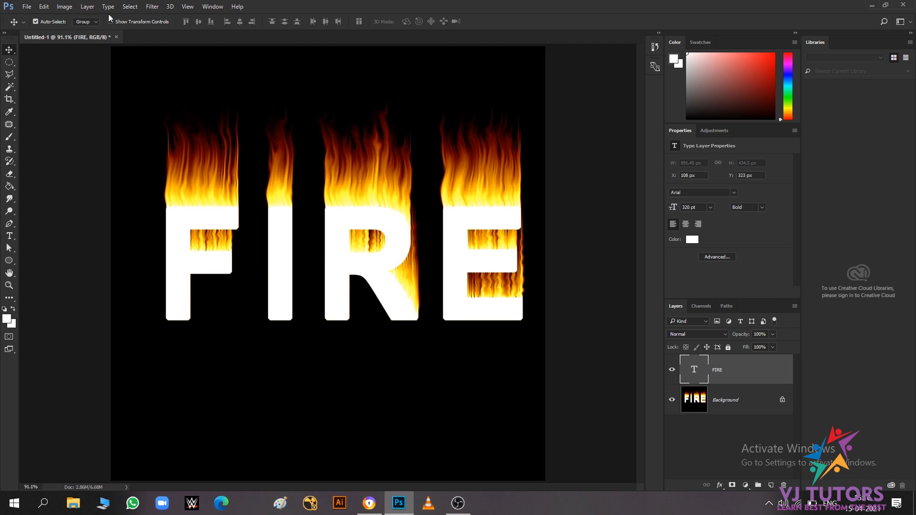
- Apply a black-to-white linear Gradient Overlay at 100% opacity and a 90° angle to the FIRE text layer
{"action": "left_click", "coordinate": [108, 6]}
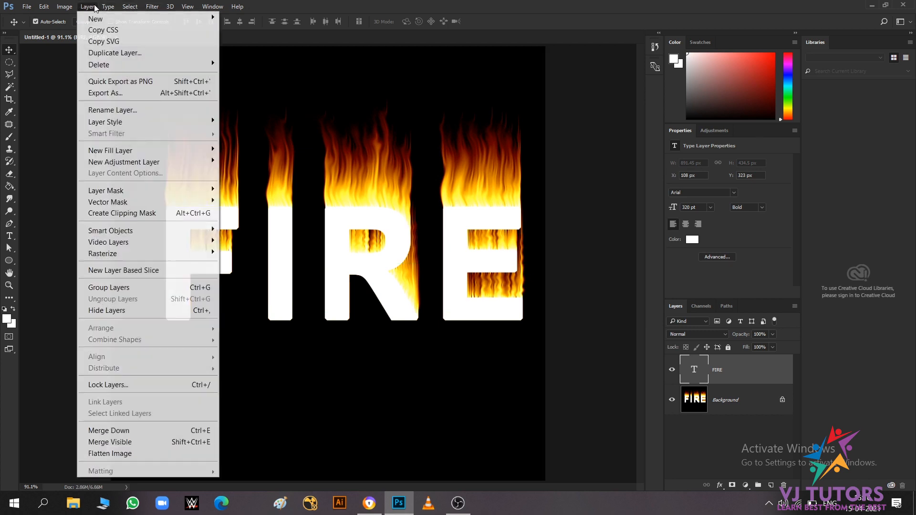
{"action": "left_click", "coordinate": [88, 6]}
{"action": "left_click", "coordinate": [87, 6]}
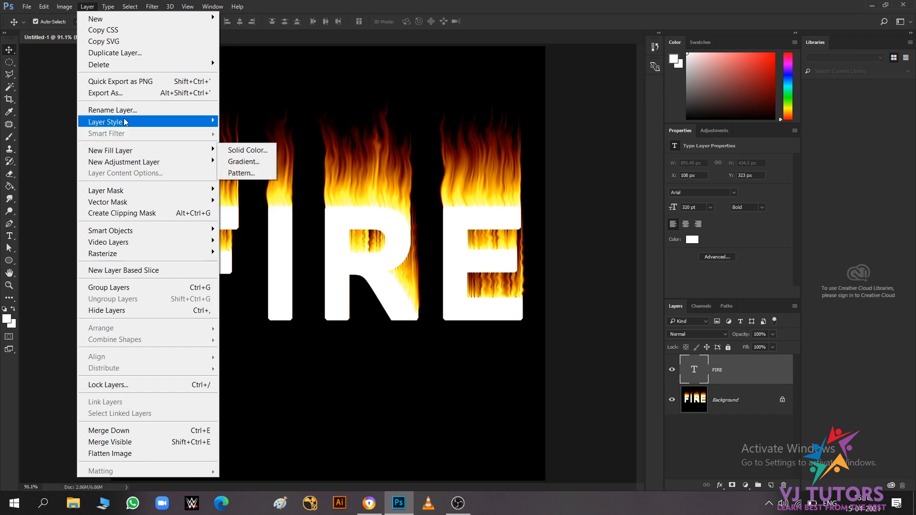
{"action": "mouse_move", "coordinate": [176, 122]}
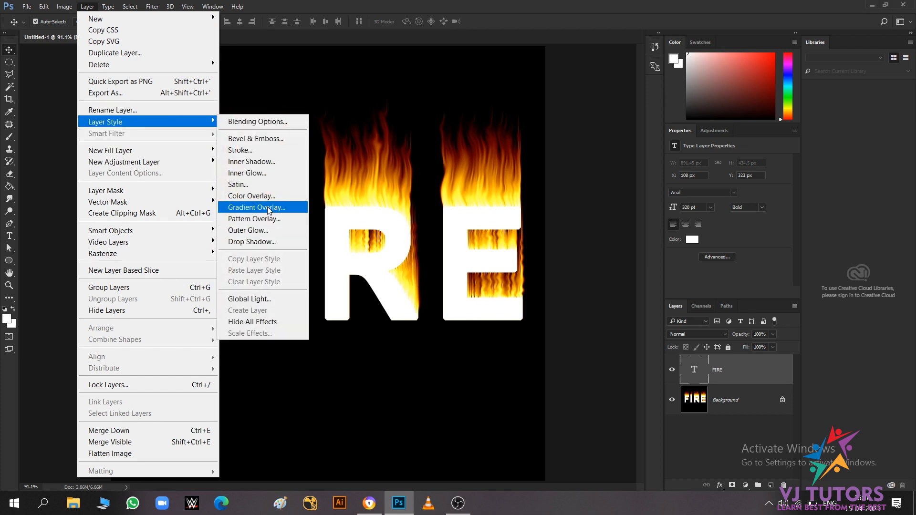
{"action": "left_click", "coordinate": [267, 207]}
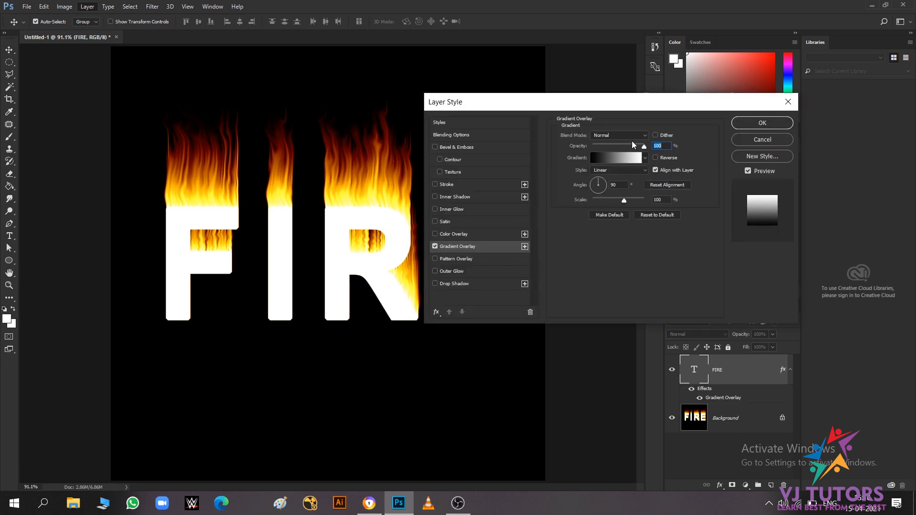
{"action": "left_click", "coordinate": [740, 123]}
- Merge the FIRE text layer into the Background, and duplicate the result as Background copy with the original hidden
{"action": "left_click", "coordinate": [728, 418], "text": "shift"}
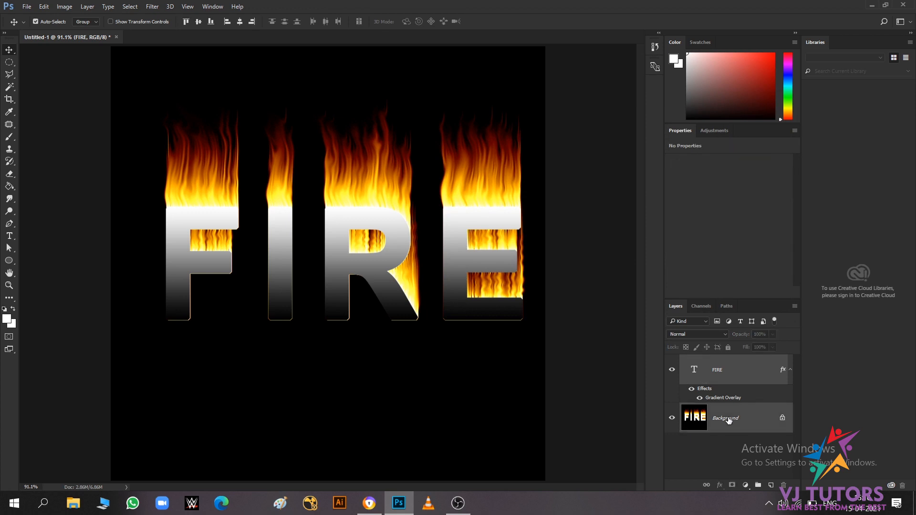
{"action": "key", "text": "ctrl+e"}
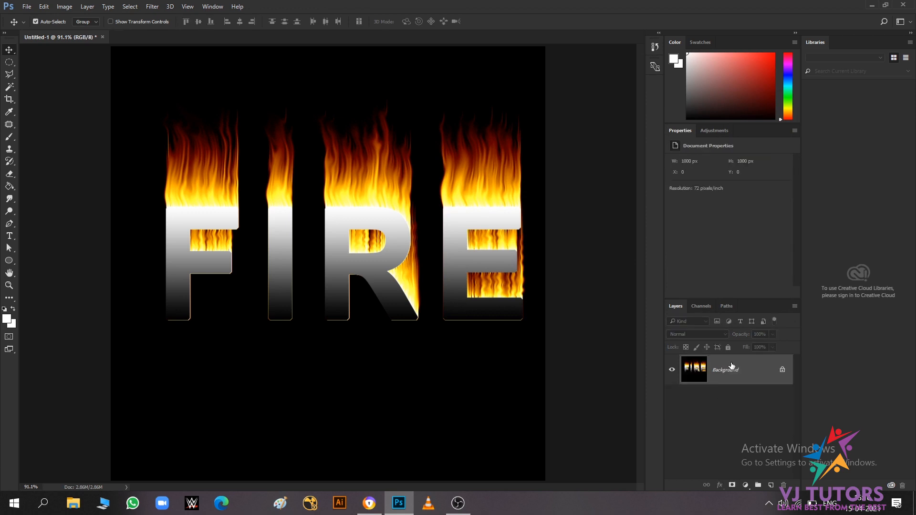
{"action": "right_click", "coordinate": [758, 372]}
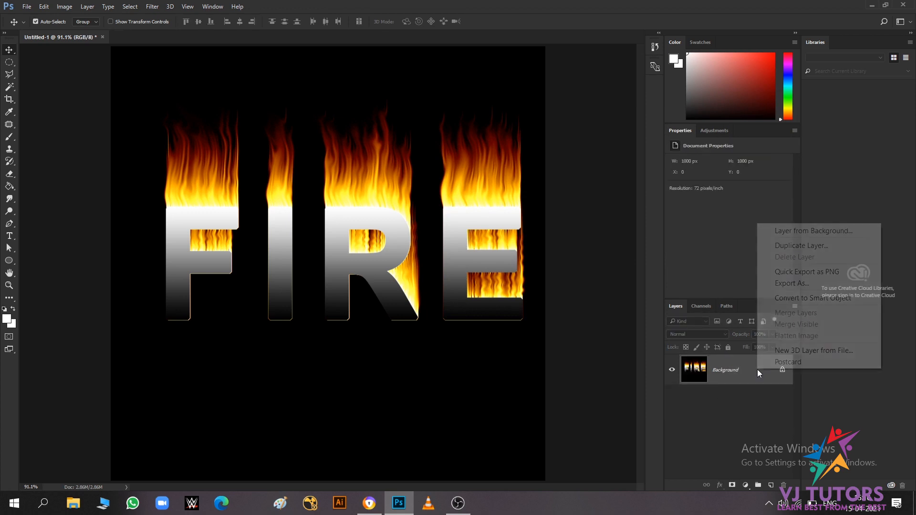
{"action": "left_click", "coordinate": [796, 245]}
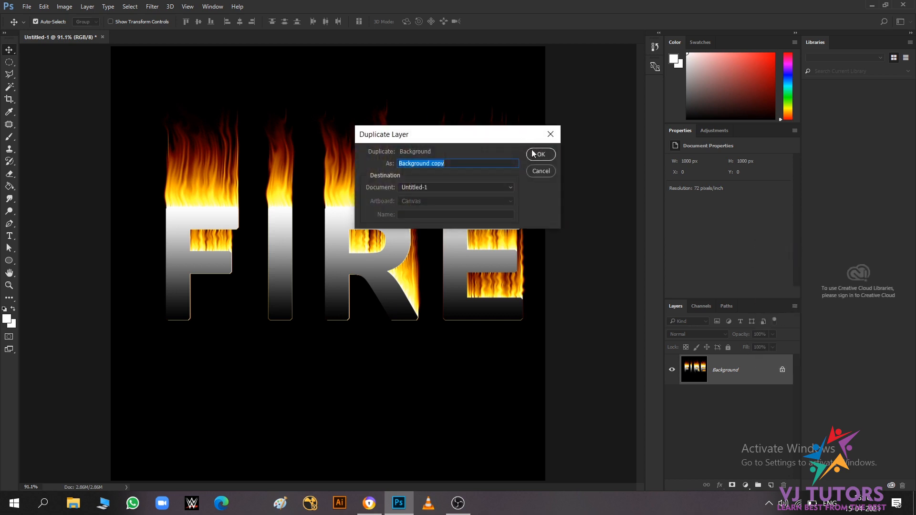
{"action": "left_click", "coordinate": [541, 154]}
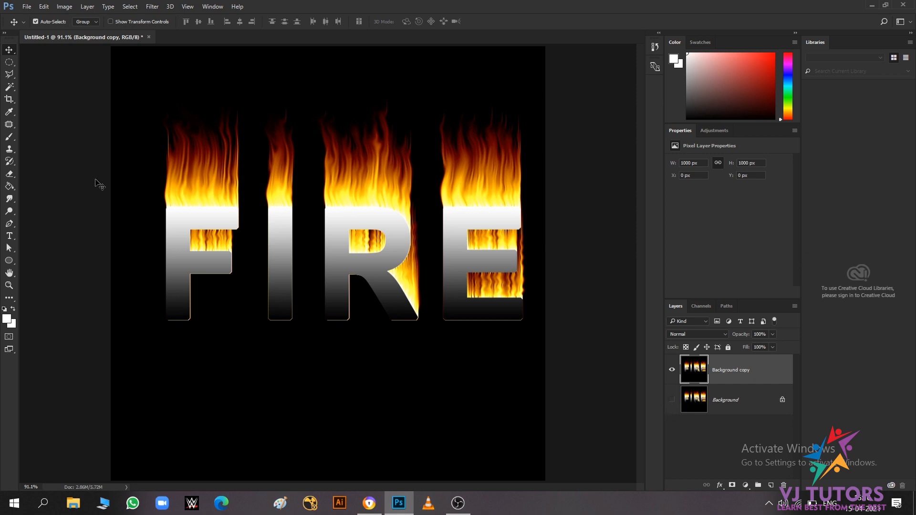
- Erase the black strip above the flames with a 100 px Eraser, and set the brush hardness to 100%
{"action": "left_click", "coordinate": [10, 174]}
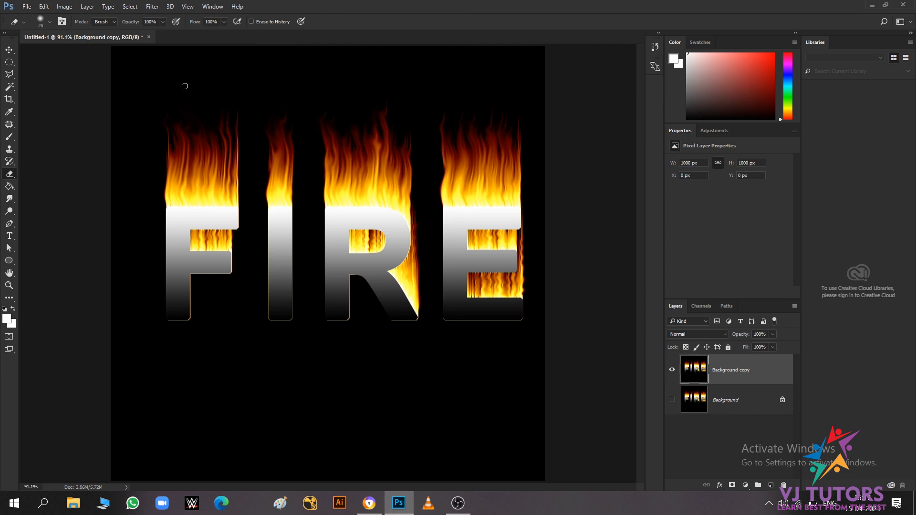
{"action": "key", "text": "bracketright"}
{"action": "key", "text": "bracketright"}
{"action": "key", "text": "bracketright"}
{"action": "key", "text": "bracketright"}
{"action": "key", "text": "bracketright"}
{"action": "key", "text": "bracketright"}
{"action": "key", "text": "bracketright"}
{"action": "key", "text": "bracketright"}
{"action": "mouse_move", "coordinate": [185, 86]}
{"action": "left_mouse_down"}
{"action": "mouse_move", "coordinate": [118, 75]}
{"action": "mouse_move", "coordinate": [212, 56]}
{"action": "mouse_move", "coordinate": [149, 58]}
{"action": "mouse_move", "coordinate": [298, 78]}
{"action": "mouse_move", "coordinate": [506, 53]}
{"action": "mouse_move", "coordinate": [224, 51]}
{"action": "mouse_move", "coordinate": [347, 44]}
{"action": "mouse_move", "coordinate": [167, 58]}
{"action": "left_mouse_up"}
{"action": "right_click", "coordinate": [232, 76]}
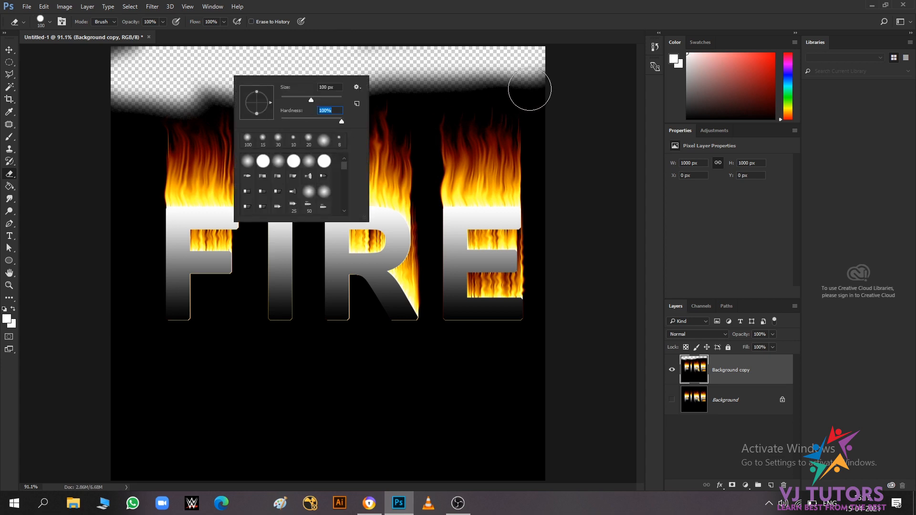
- Erase the black area of the Background copy layer below the word and along the left side of the F
{"action": "mouse_move", "coordinate": [527, 85]}
{"action": "left_mouse_down"}
{"action": "mouse_move", "coordinate": [499, 77]}
{"action": "mouse_move", "coordinate": [130, 86]}
{"action": "mouse_move", "coordinate": [137, 52]}
{"action": "mouse_move", "coordinate": [119, 61]}
{"action": "mouse_move", "coordinate": [106, 73]}
{"action": "mouse_move", "coordinate": [114, 145]}
{"action": "mouse_move", "coordinate": [133, 102]}
{"action": "mouse_move", "coordinate": [112, 222]}
{"action": "mouse_move", "coordinate": [128, 392]}
{"action": "mouse_move", "coordinate": [155, 458]}
{"action": "mouse_move", "coordinate": [208, 449]}
{"action": "mouse_move", "coordinate": [118, 444]}
{"action": "mouse_move", "coordinate": [209, 464]}
{"action": "mouse_move", "coordinate": [100, 472]}
{"action": "mouse_move", "coordinate": [127, 428]}
{"action": "mouse_move", "coordinate": [92, 406]}
{"action": "mouse_move", "coordinate": [321, 438]}
{"action": "mouse_move", "coordinate": [338, 429]}
{"action": "mouse_move", "coordinate": [168, 463]}
{"action": "mouse_move", "coordinate": [308, 439]}
{"action": "mouse_move", "coordinate": [229, 469]}
{"action": "mouse_move", "coordinate": [402, 448]}
{"action": "mouse_move", "coordinate": [290, 464]}
{"action": "mouse_move", "coordinate": [460, 449]}
{"action": "mouse_move", "coordinate": [344, 459]}
{"action": "mouse_move", "coordinate": [440, 464]}
{"action": "mouse_move", "coordinate": [535, 452]}
{"action": "mouse_move", "coordinate": [438, 464]}
{"action": "mouse_move", "coordinate": [543, 471]}
{"action": "mouse_move", "coordinate": [503, 432]}
{"action": "mouse_move", "coordinate": [348, 417]}
{"action": "mouse_move", "coordinate": [206, 420]}
{"action": "mouse_move", "coordinate": [311, 407]}
{"action": "mouse_move", "coordinate": [143, 395]}
{"action": "mouse_move", "coordinate": [134, 383]}
{"action": "mouse_move", "coordinate": [240, 365]}
{"action": "mouse_move", "coordinate": [145, 381]}
{"action": "mouse_move", "coordinate": [497, 418]}
{"action": "mouse_move", "coordinate": [417, 376]}
{"action": "mouse_move", "coordinate": [393, 392]}
{"action": "mouse_move", "coordinate": [516, 402]}
{"action": "mouse_move", "coordinate": [552, 419]}
{"action": "left_mouse_up"}
{"action": "mouse_move", "coordinate": [537, 387]}
{"action": "left_mouse_down"}
{"action": "mouse_move", "coordinate": [532, 338]}
{"action": "mouse_move", "coordinate": [460, 358]}
{"action": "mouse_move", "coordinate": [364, 360]}
{"action": "left_mouse_up"}
{"action": "mouse_move", "coordinate": [567, 388]}
{"action": "left_mouse_down"}
{"action": "mouse_move", "coordinate": [341, 356]}
{"action": "mouse_move", "coordinate": [196, 362]}
{"action": "mouse_move", "coordinate": [138, 351]}
{"action": "mouse_move", "coordinate": [241, 350]}
{"action": "mouse_move", "coordinate": [147, 347]}
{"action": "left_mouse_up"}
{"action": "mouse_move", "coordinate": [117, 147]}
{"action": "left_mouse_down"}
{"action": "mouse_move", "coordinate": [127, 151]}
{"action": "mouse_move", "coordinate": [137, 229]}
{"action": "mouse_move", "coordinate": [129, 315]}
{"action": "mouse_move", "coordinate": [151, 344]}
{"action": "mouse_move", "coordinate": [454, 354]}
{"action": "mouse_move", "coordinate": [537, 346]}
{"action": "left_mouse_up"}
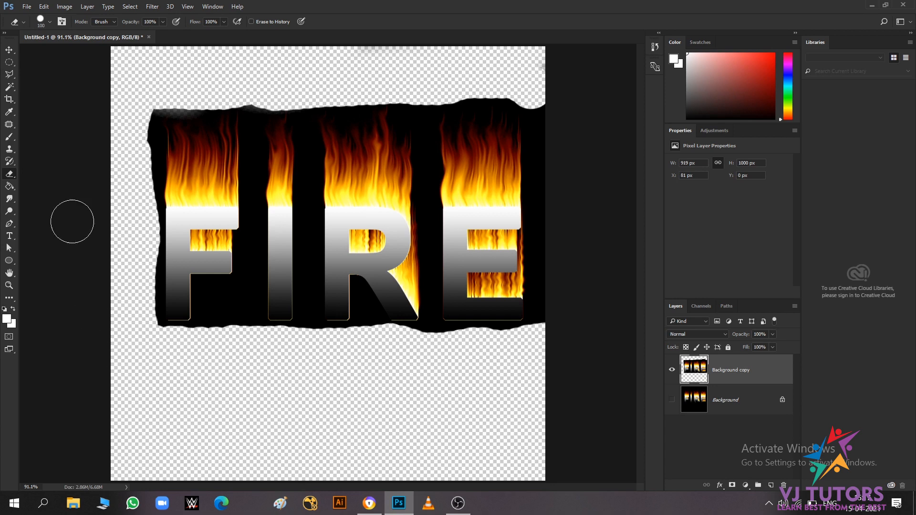
{"action": "mouse_move", "coordinate": [121, 124]}
{"action": "left_mouse_down"}
{"action": "mouse_move", "coordinate": [139, 160]}
{"action": "mouse_move", "coordinate": [125, 214]}
{"action": "mouse_move", "coordinate": [132, 170]}
{"action": "mouse_move", "coordinate": [135, 202]}
{"action": "mouse_move", "coordinate": [135, 179]}
{"action": "left_mouse_up"}
{"action": "left_click", "coordinate": [10, 51]}
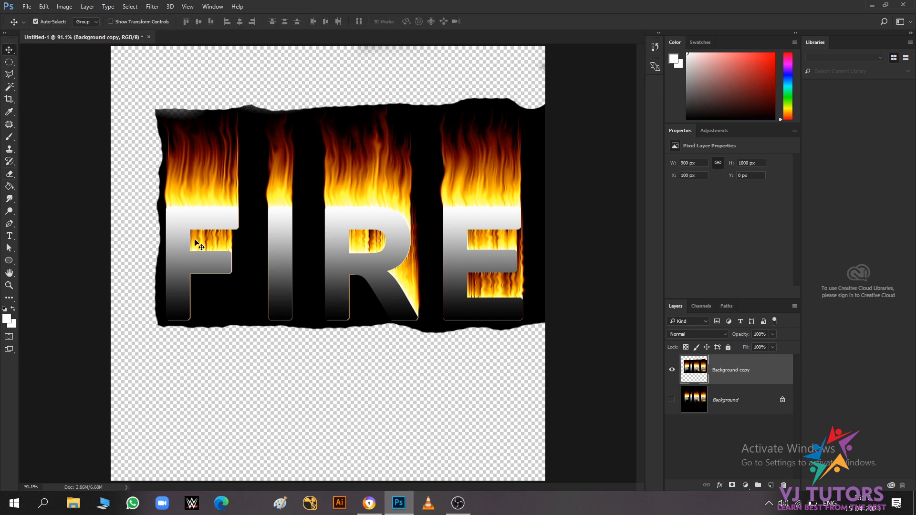
{"action": "key", "text": "ctrl"}
{"action": "key", "text": "ctrl+t"}
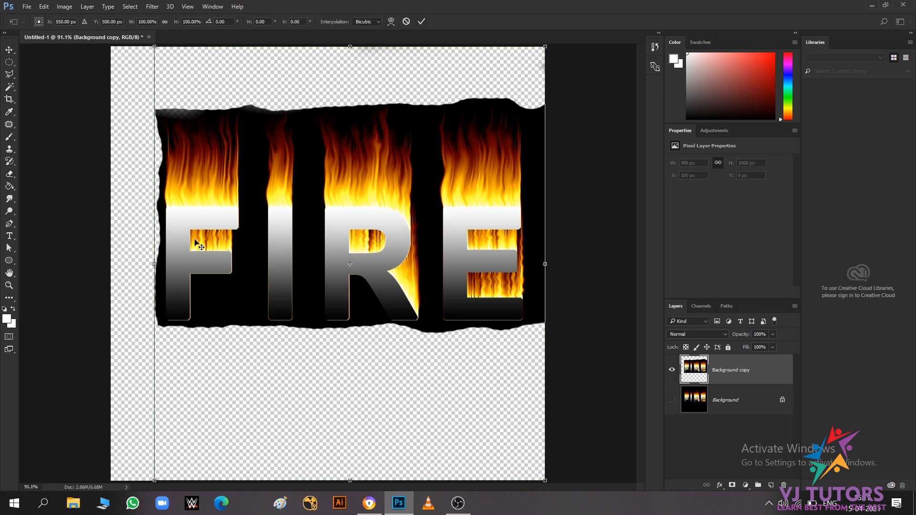
{"action": "key", "text": "Return"}
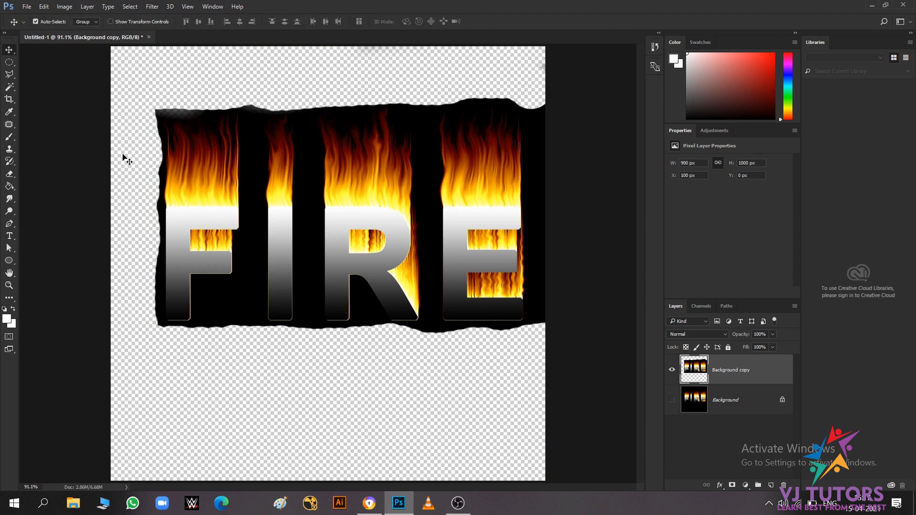
- Erase the remaining black strip along the right side of the E
{"action": "left_click", "coordinate": [9, 174]}
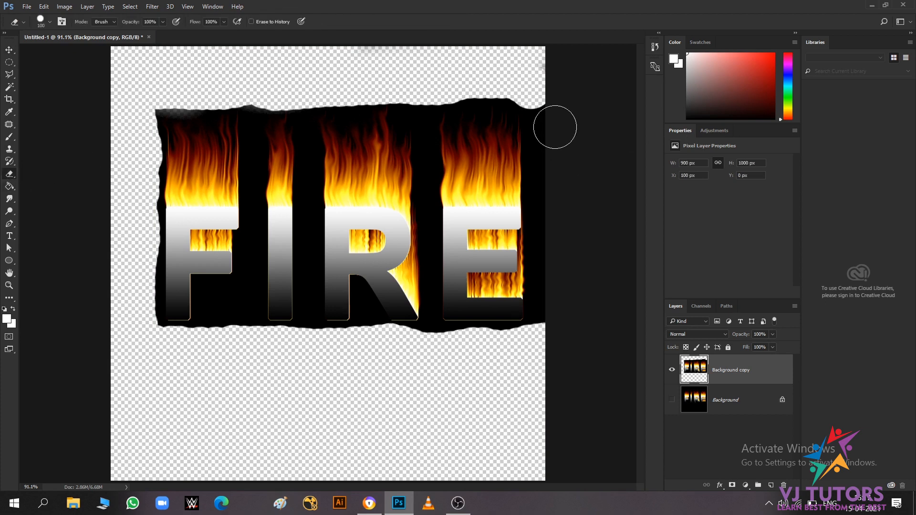
{"action": "mouse_move", "coordinate": [552, 113]}
{"action": "left_mouse_down"}
{"action": "mouse_move", "coordinate": [561, 179]}
{"action": "mouse_move", "coordinate": [557, 339]}
{"action": "mouse_move", "coordinate": [550, 130]}
{"action": "mouse_move", "coordinate": [535, 76]}
{"action": "left_mouse_up"}
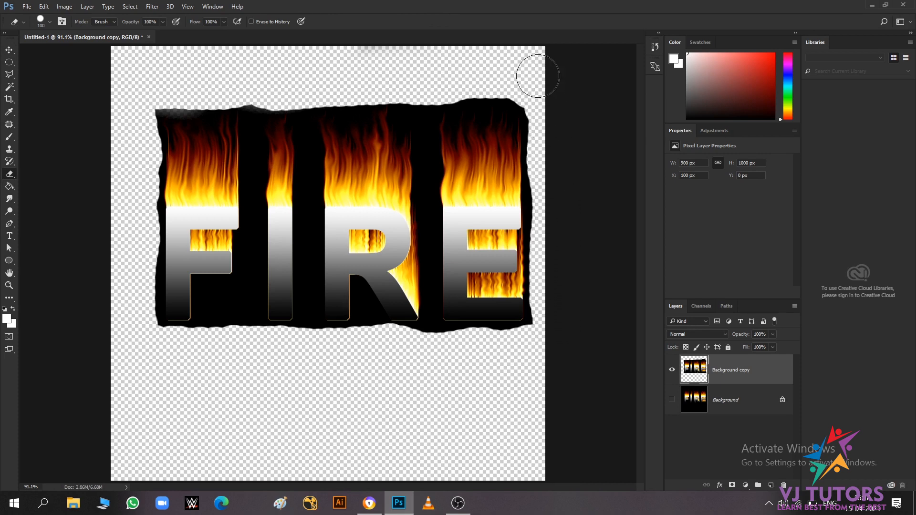
- Flip the Background copy layer vertically and move it down to the lower part of the canvas
{"action": "left_click", "coordinate": [9, 50]}
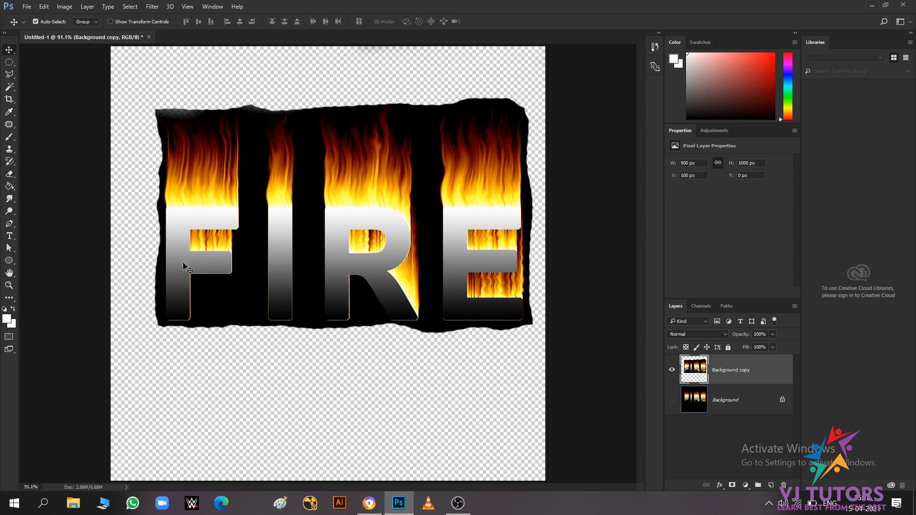
{"action": "key", "text": "ctrl+t"}
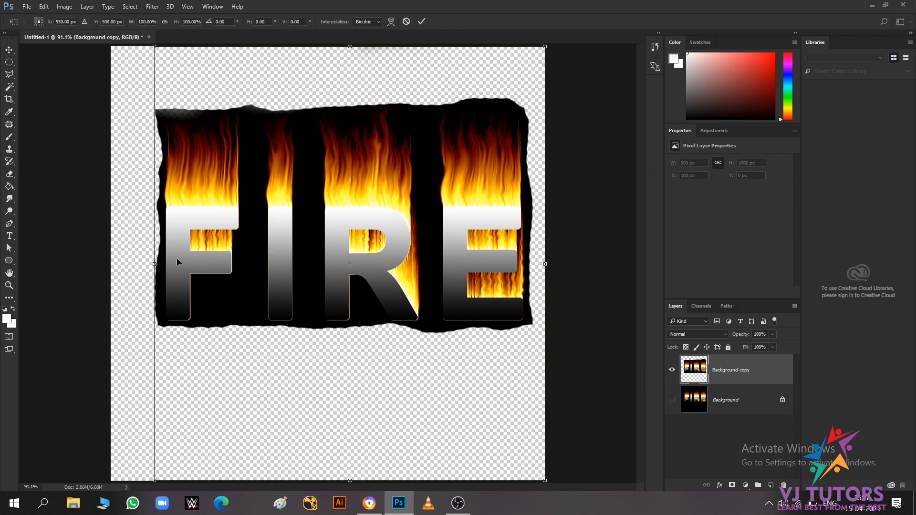
{"action": "right_click", "coordinate": [176, 262]}
{"action": "left_click", "coordinate": [225, 425]}
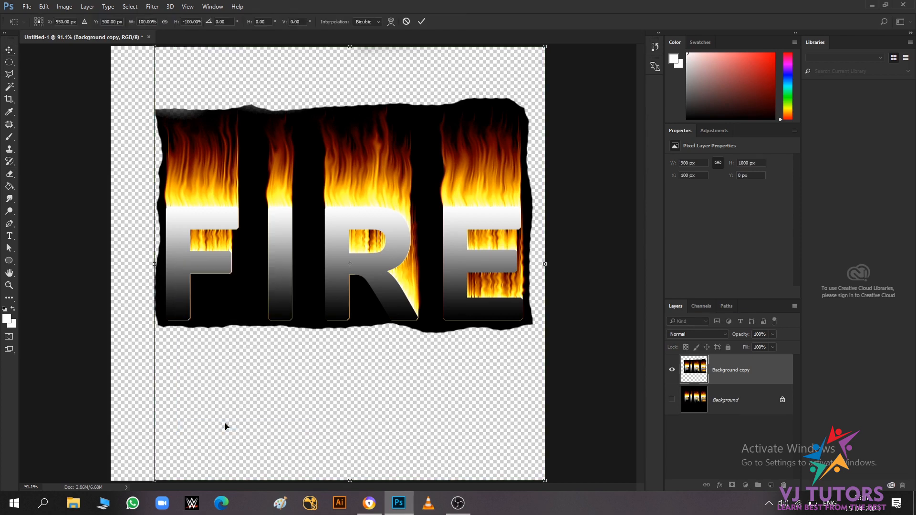
{"action": "left_click_drag", "start_coordinate": [389, 267], "coordinate": [388, 345]}
{"action": "key", "text": "Return"}
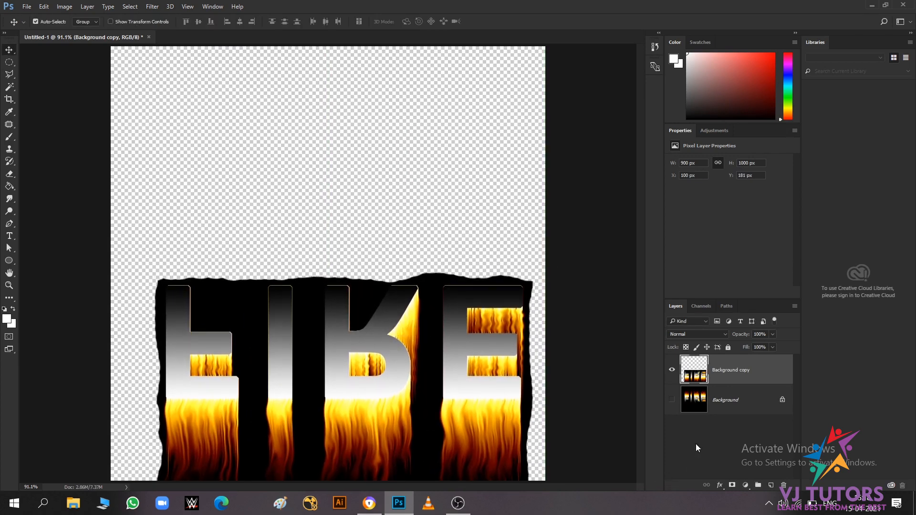
- Show the Background layer, and squash the flipped copy to about 50.4% height directly beneath the word FIRE
{"action": "left_click", "coordinate": [672, 401]}
{"action": "left_click_drag", "start_coordinate": [391, 354], "coordinate": [395, 397]}
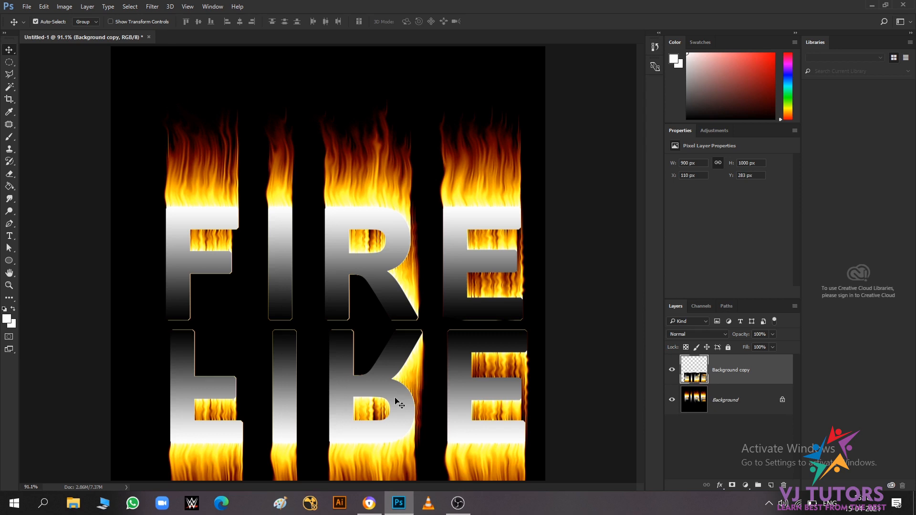
{"action": "key", "text": "ctrl+t"}
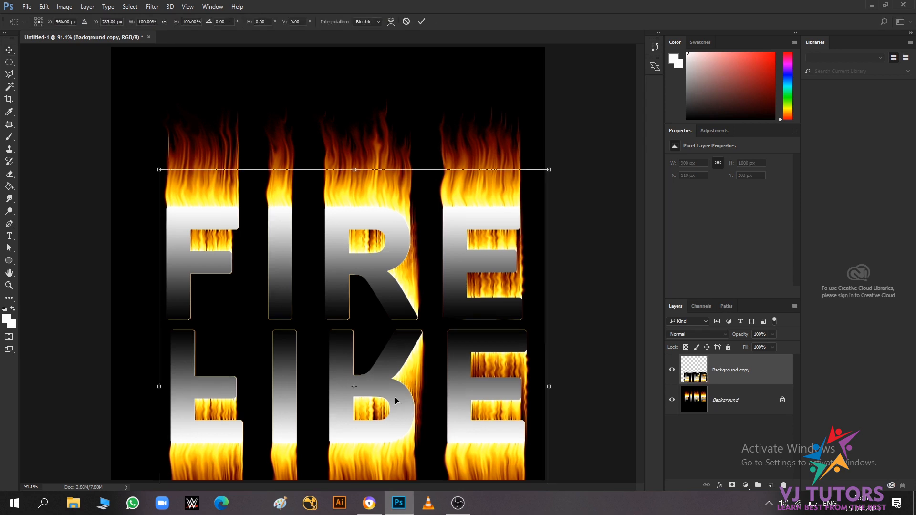
{"action": "key", "text": "ctrl+minus"}
{"action": "key", "text": "ctrl+minus"}
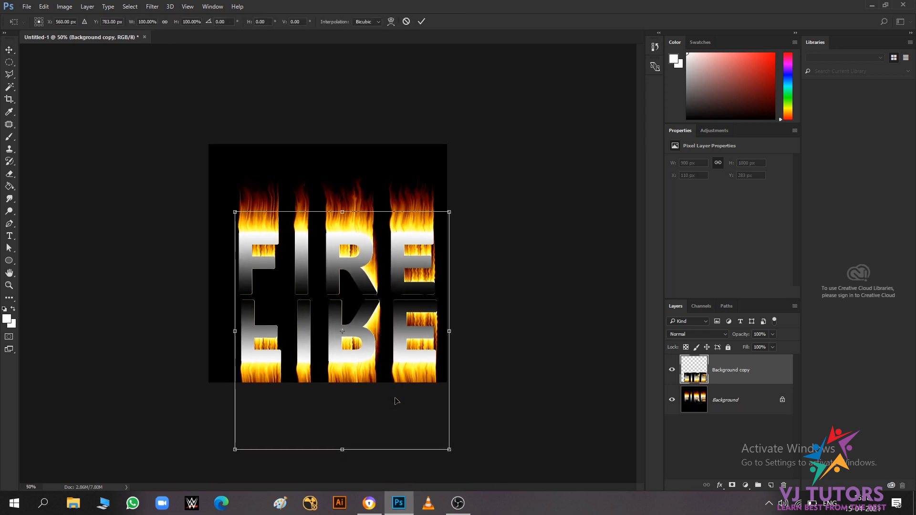
{"action": "left_click_drag", "start_coordinate": [341, 449], "coordinate": [361, 322]}
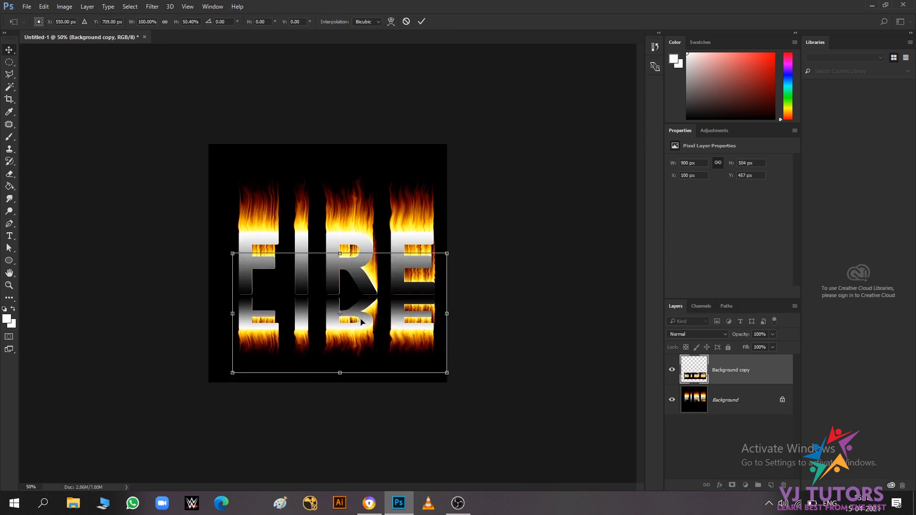
{"action": "key", "text": "Return"}
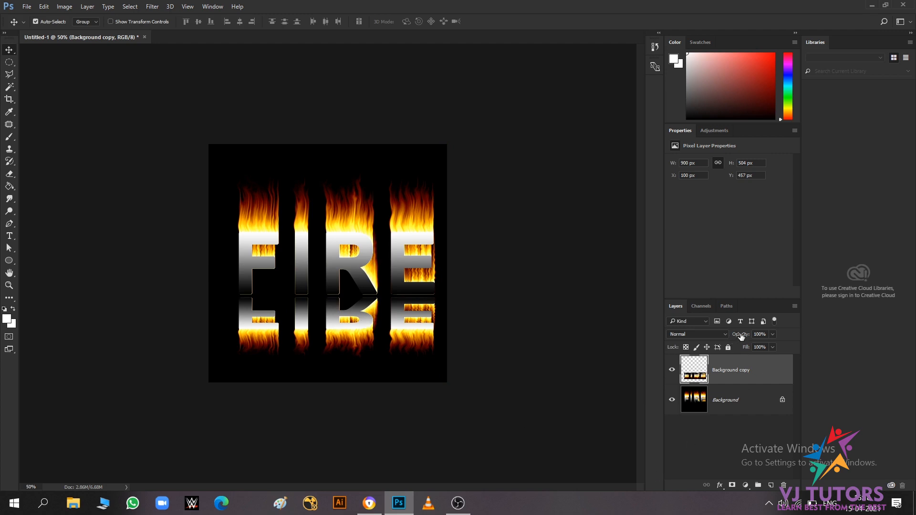
- Lower the reflection layer's opacity to 38% and display the artwork in full-screen mode
{"action": "mouse_move", "coordinate": [718, 337]}
{"action": "left_mouse_down"}
{"action": "mouse_move", "coordinate": [706, 338]}
{"action": "mouse_move", "coordinate": [713, 338]}
{"action": "left_mouse_up"}
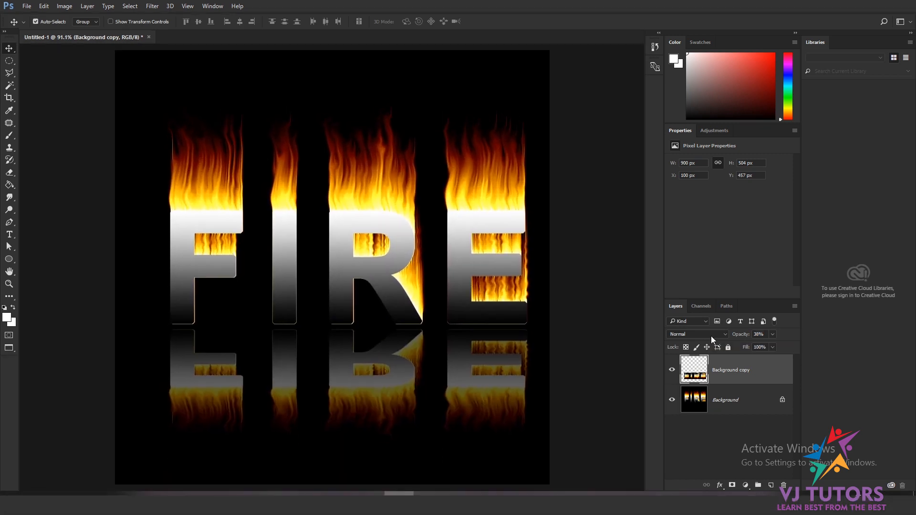
{"action": "key", "text": "f"}
{"action": "key", "text": "f"}
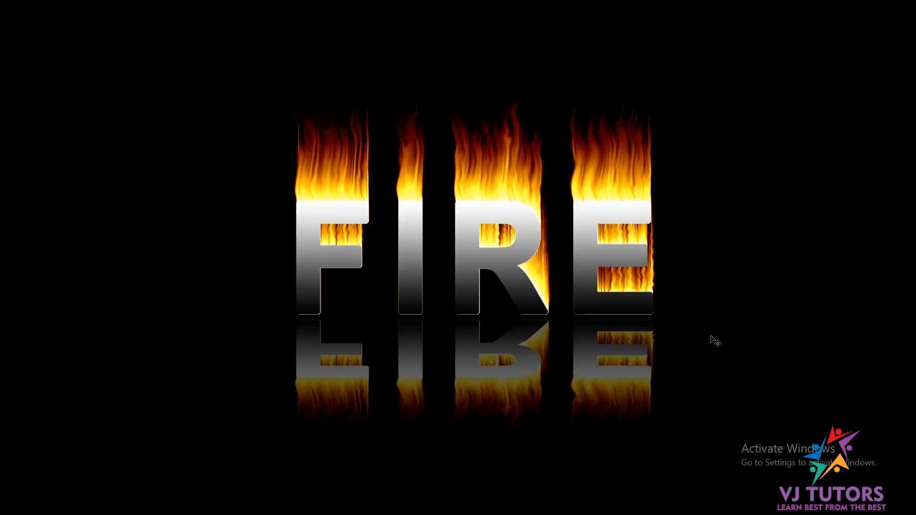